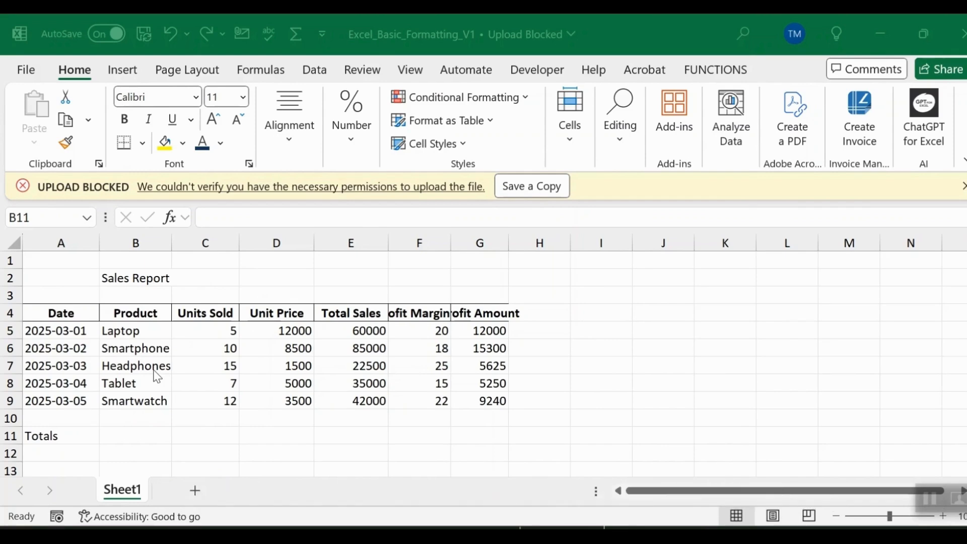
Step: Merge and center the Sales Report title across A2:G2 and apply the Title cell style to it
{"action": "left_click_drag", "start_coordinate": [54, 276], "coordinate": [505, 283]}
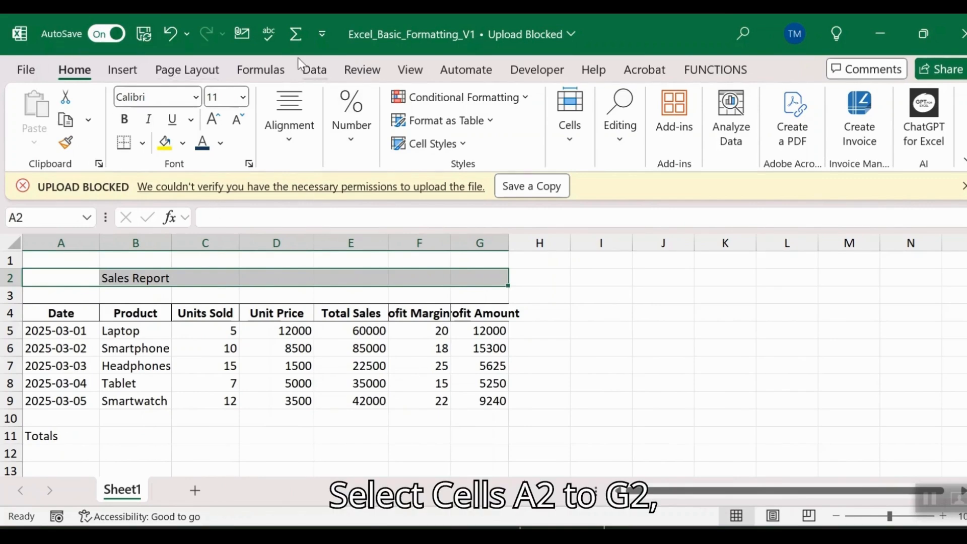
{"action": "left_click", "coordinate": [288, 138]}
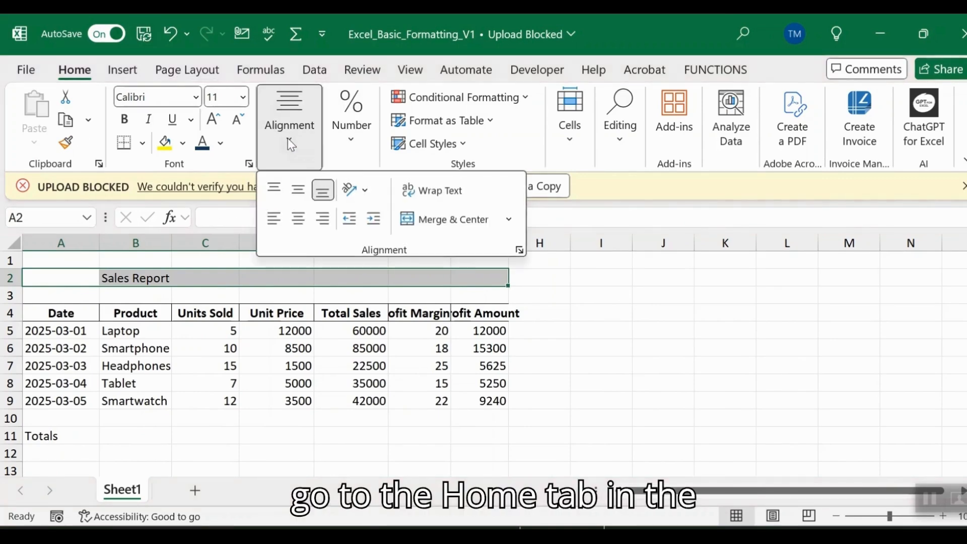
{"action": "left_click", "coordinate": [445, 221]}
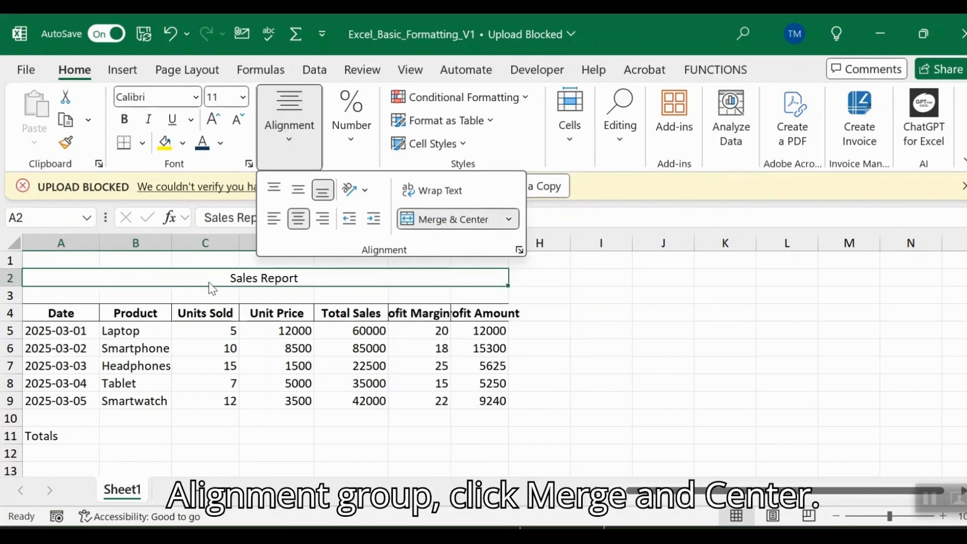
{"action": "left_click", "coordinate": [429, 278]}
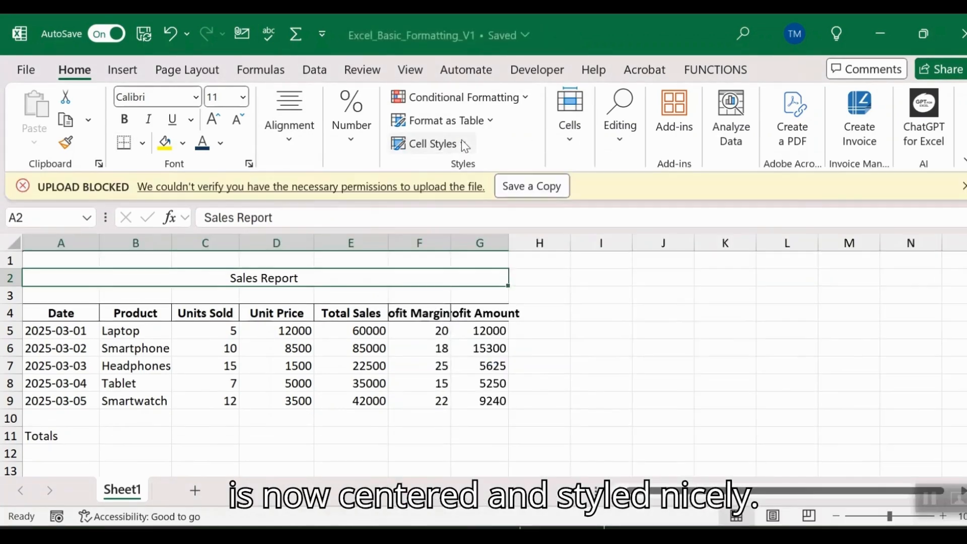
{"action": "left_click", "coordinate": [464, 145]}
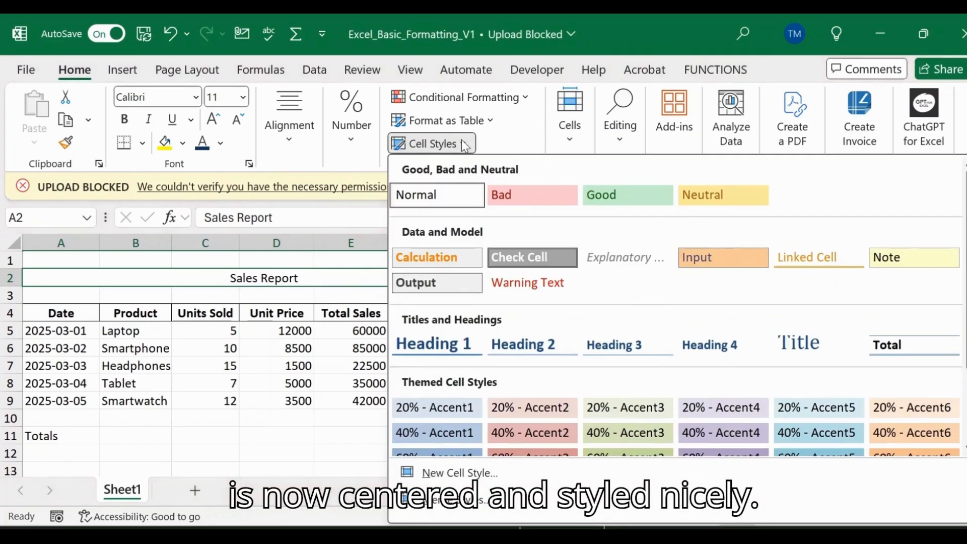
{"action": "left_click", "coordinate": [804, 346]}
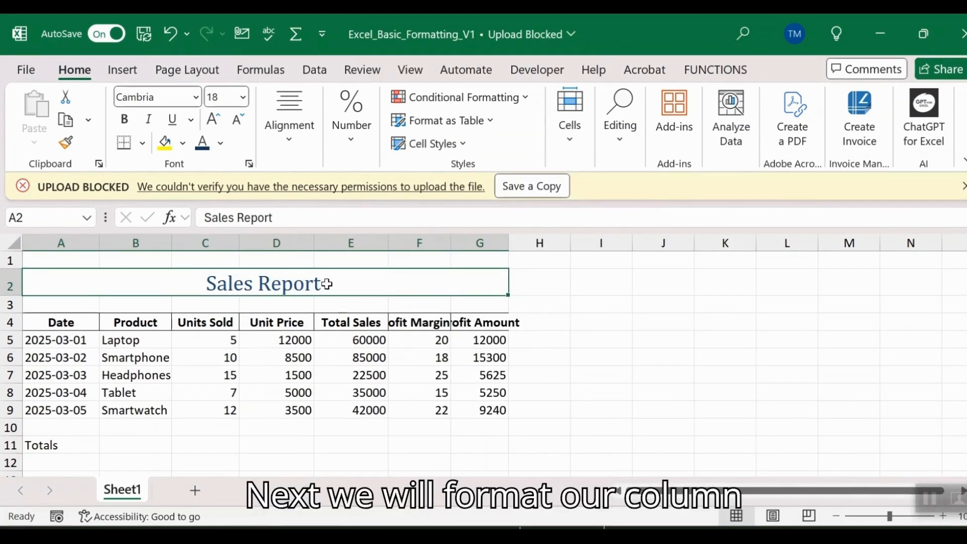
Step: Select the column headings in A4:G4 and auto-fit the widths of columns F and G to their headings
{"action": "left_click", "coordinate": [59, 322]}
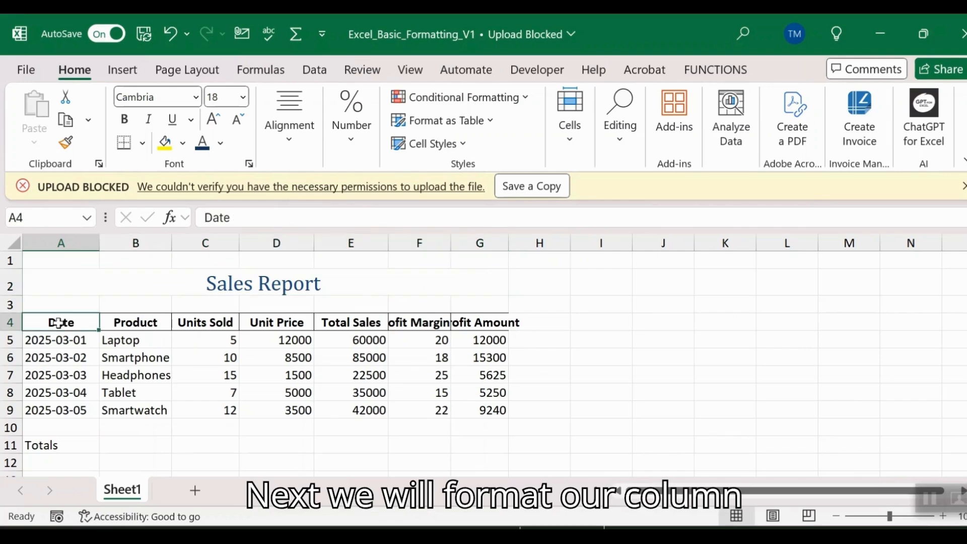
{"action": "left_click_drag", "start_coordinate": [58, 322], "coordinate": [500, 324]}
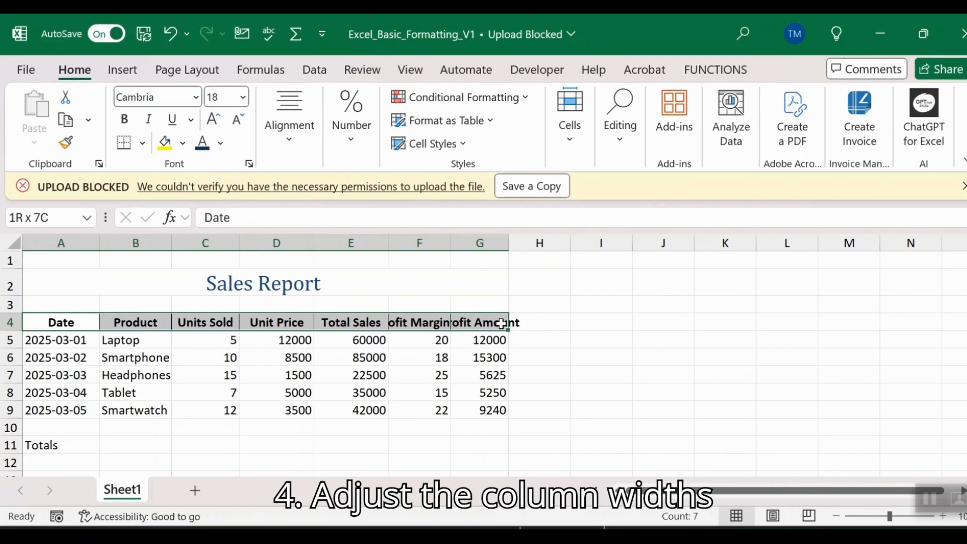
{"action": "left_click_drag", "start_coordinate": [502, 322], "coordinate": [501, 323]}
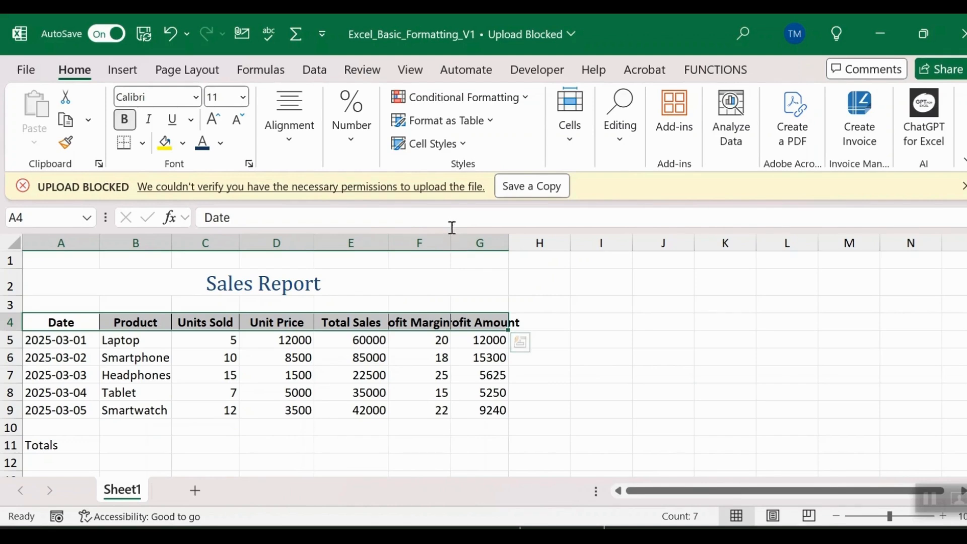
{"action": "double_click", "coordinate": [449, 243]}
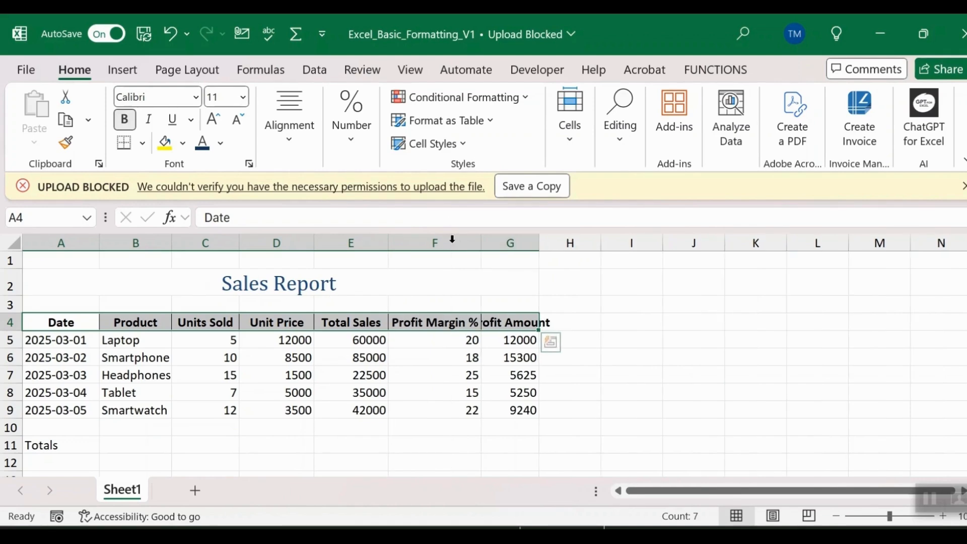
{"action": "double_click", "coordinate": [540, 244]}
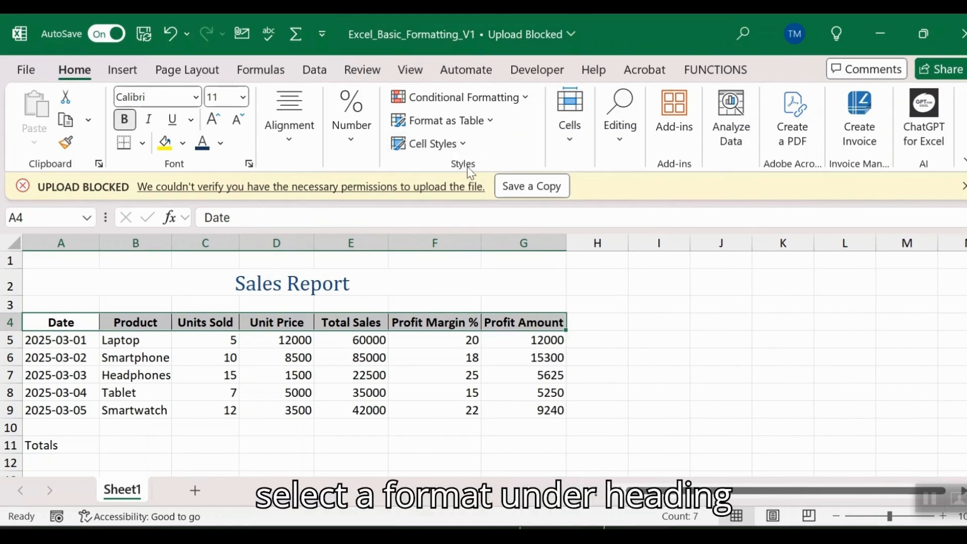
Step: Apply the Heading 4 cell style to the headings in A4:G4 and set their font color to a dark red theme shade
{"action": "left_click", "coordinate": [467, 143]}
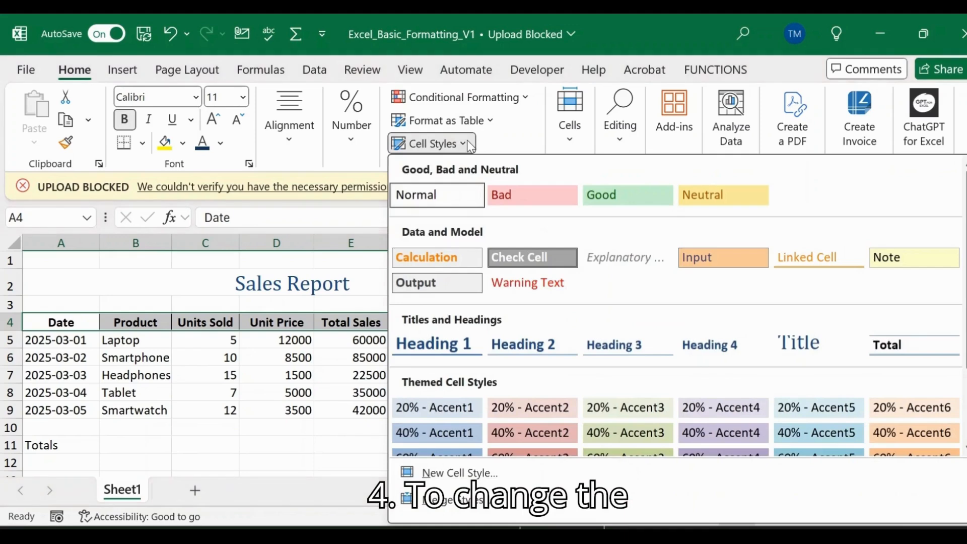
{"action": "left_click", "coordinate": [708, 347]}
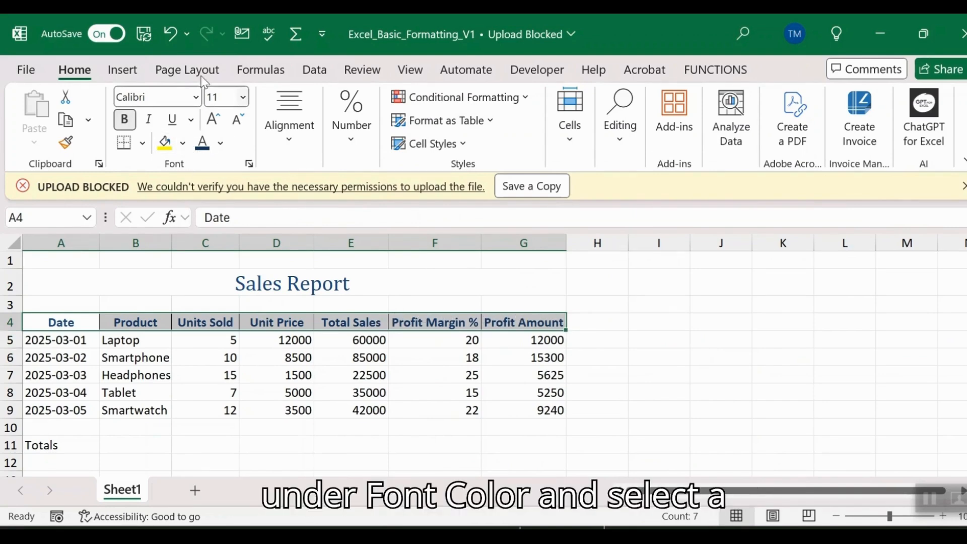
{"action": "left_click", "coordinate": [222, 146]}
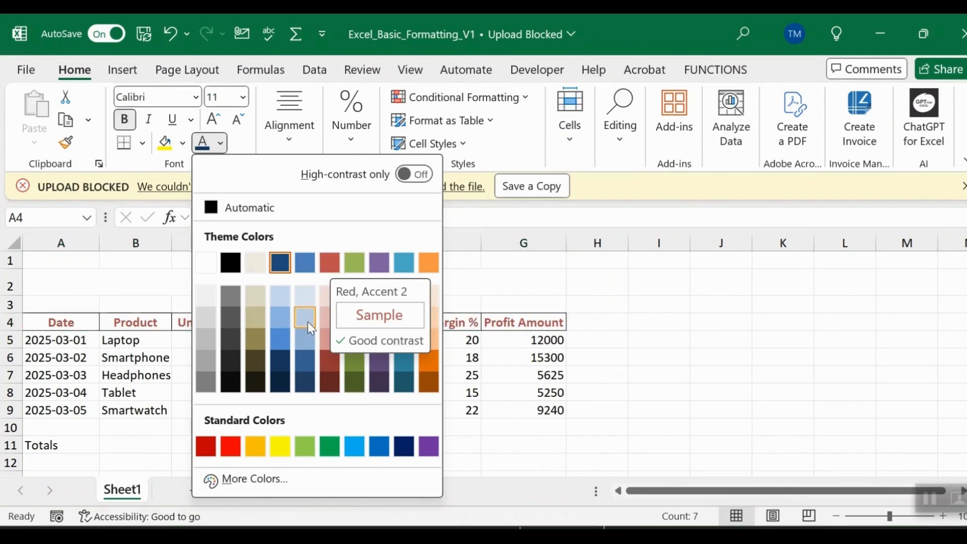
{"action": "left_click", "coordinate": [328, 357]}
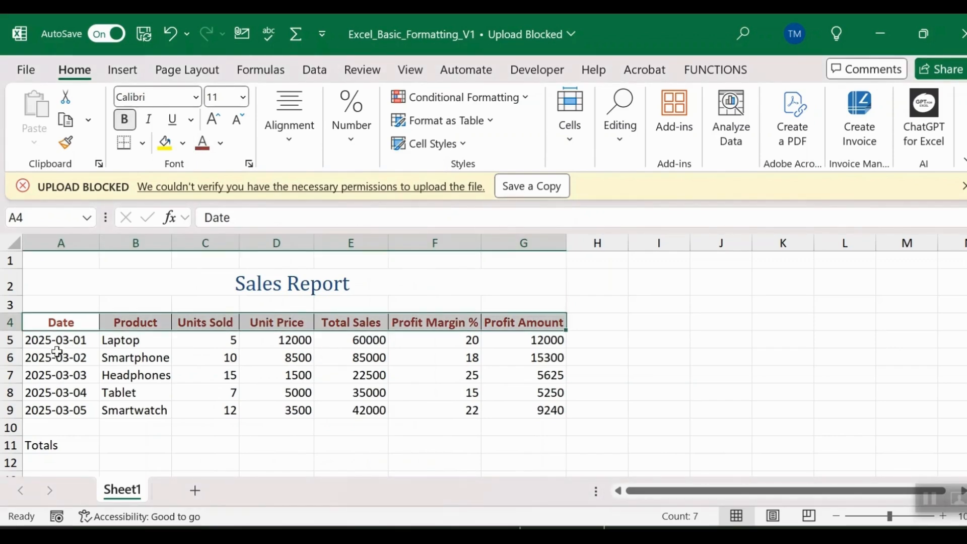
Step: Select the dates in A5:A9 and widen the Date column slightly
{"action": "left_click_drag", "start_coordinate": [58, 344], "coordinate": [67, 412]}
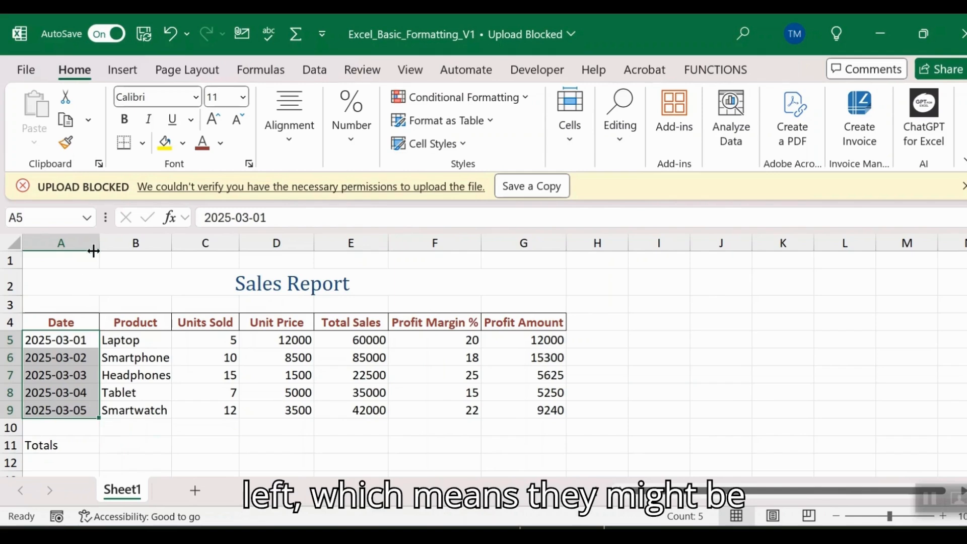
{"action": "left_click_drag", "start_coordinate": [98, 244], "coordinate": [109, 244]}
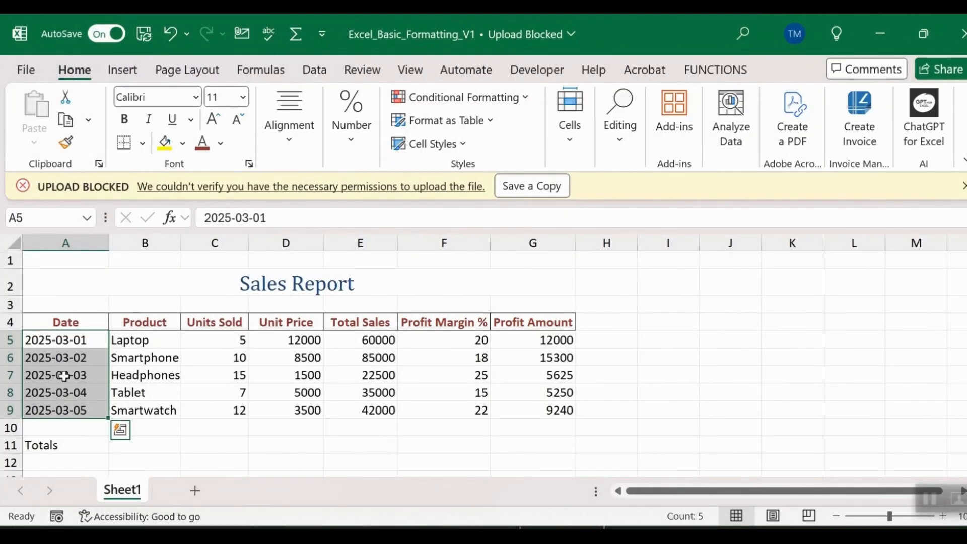
Step: Try the 14 March 2012 date type on the dates in A5:A9
{"action": "left_click", "coordinate": [86, 340]}
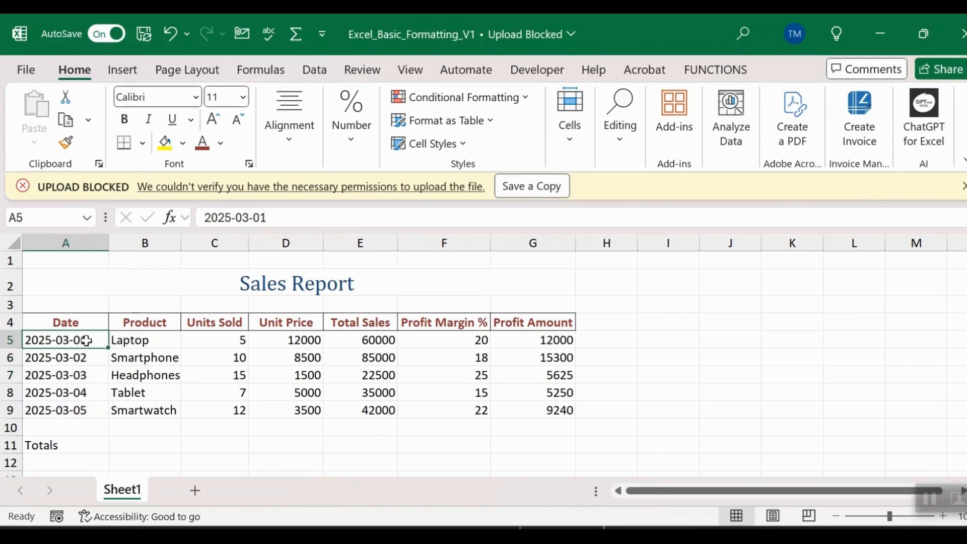
{"action": "left_click_drag", "start_coordinate": [78, 340], "coordinate": [78, 409]}
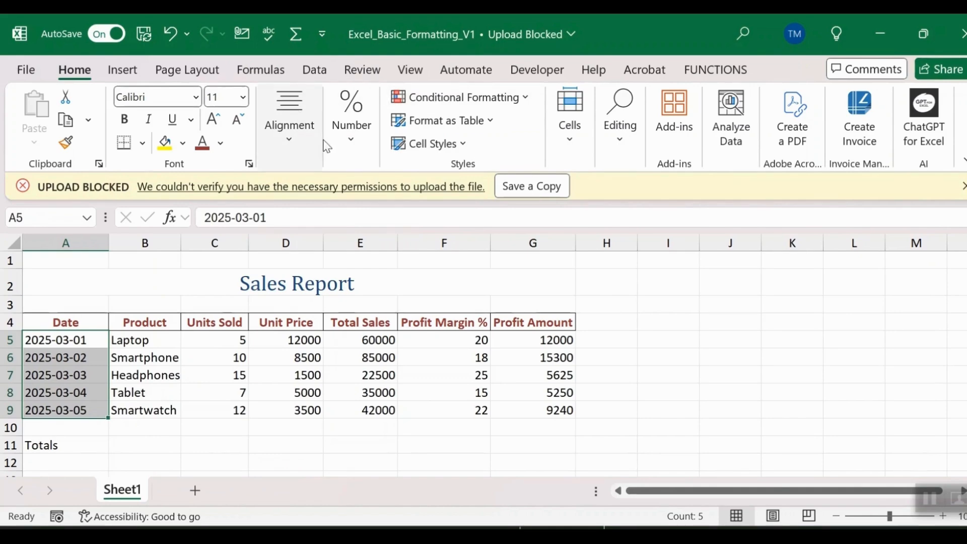
{"action": "left_click", "coordinate": [348, 141]}
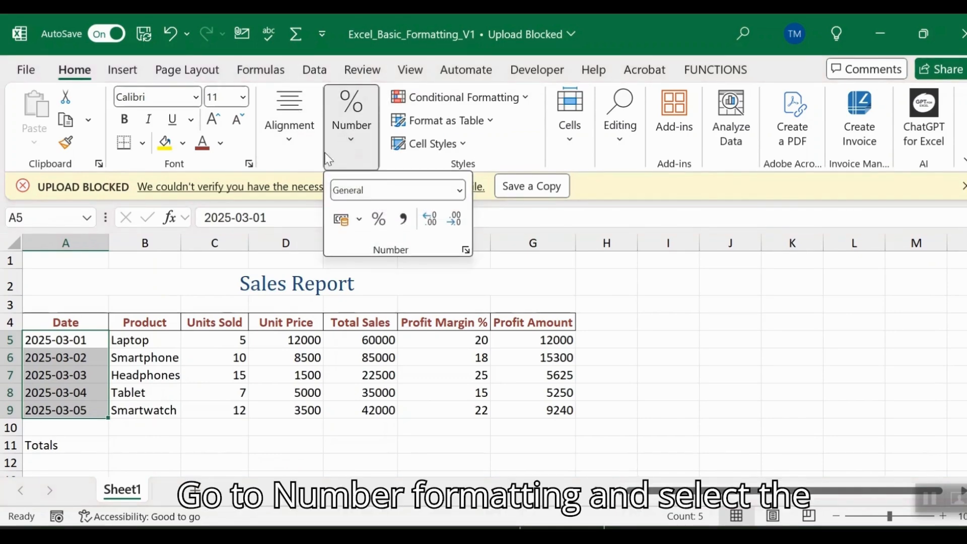
{"action": "left_click", "coordinate": [466, 249]}
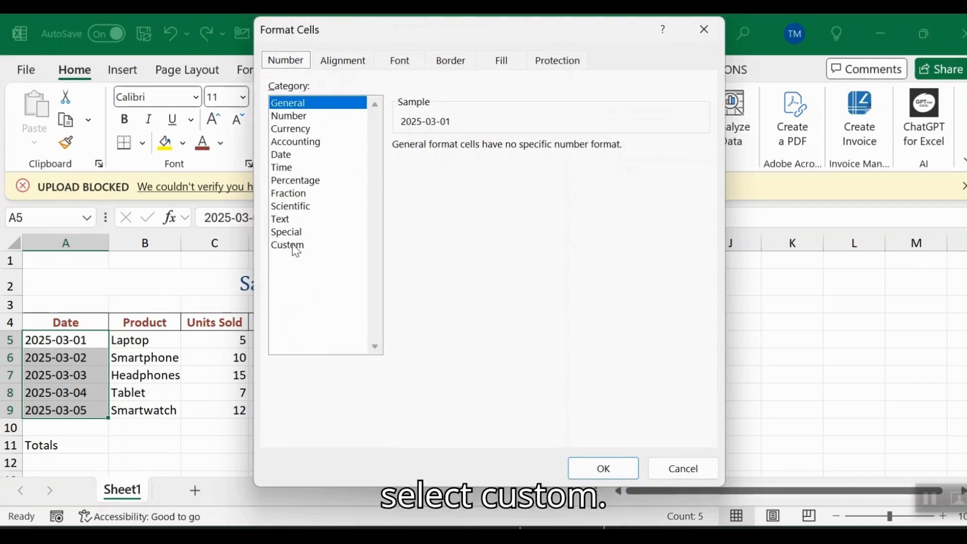
{"action": "left_click", "coordinate": [296, 247]}
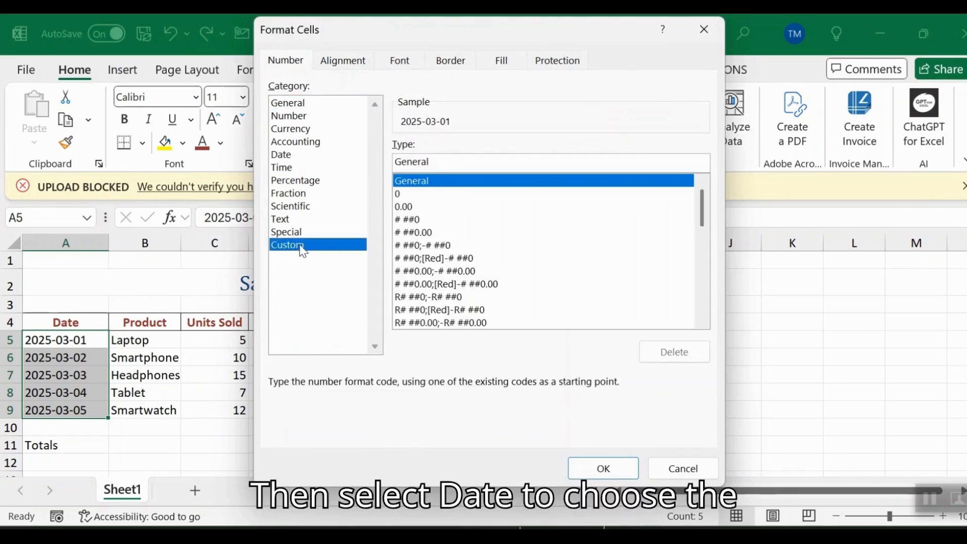
{"action": "left_click", "coordinate": [288, 157]}
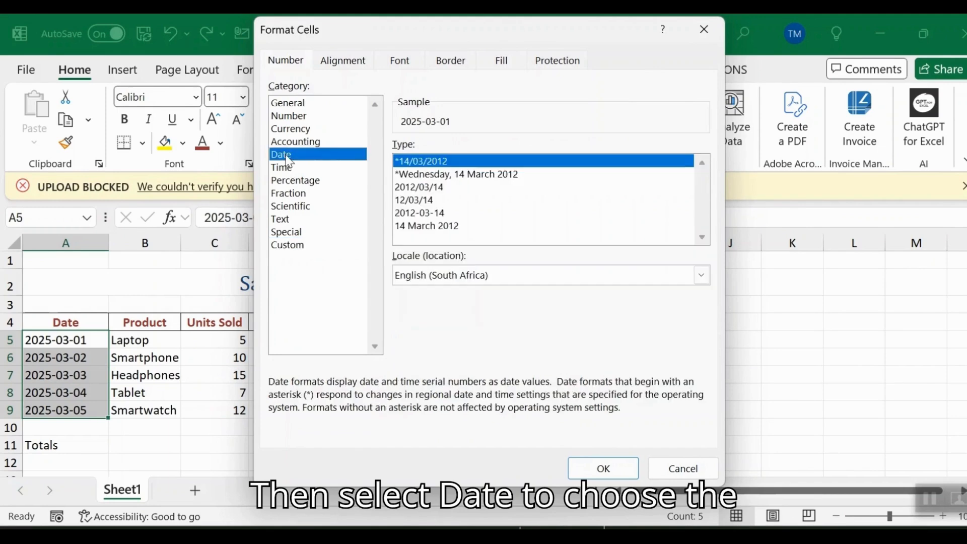
{"action": "left_click", "coordinate": [424, 226]}
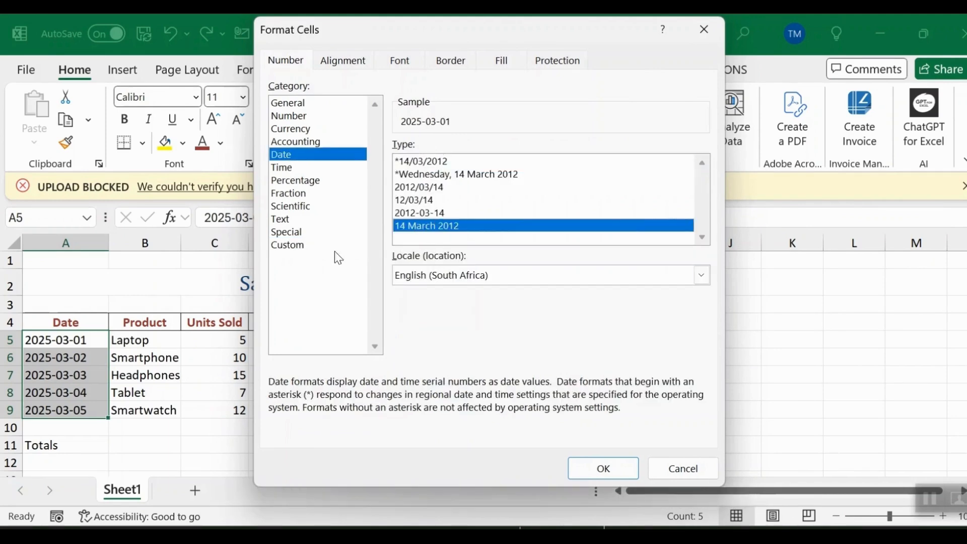
Step: Try replacing the custom number format code for the dates with dd-mmm-yy
{"action": "left_click", "coordinate": [292, 245]}
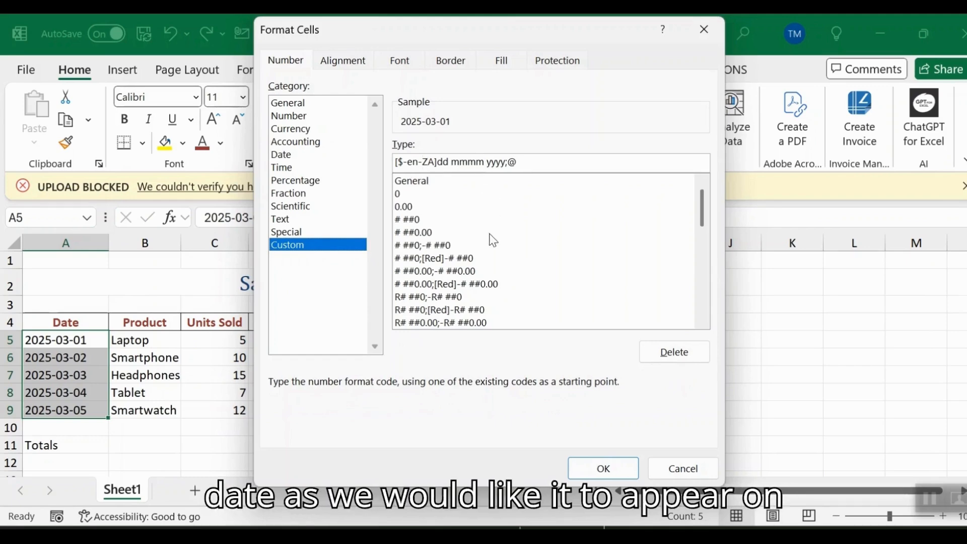
{"action": "left_click_drag", "start_coordinate": [532, 161], "coordinate": [381, 156]}
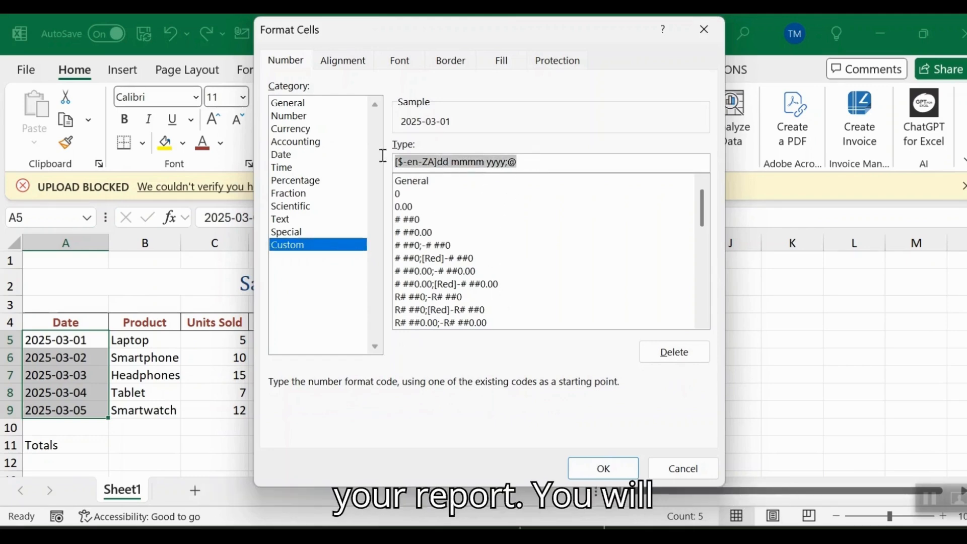
{"action": "key", "text": "BackSpace"}
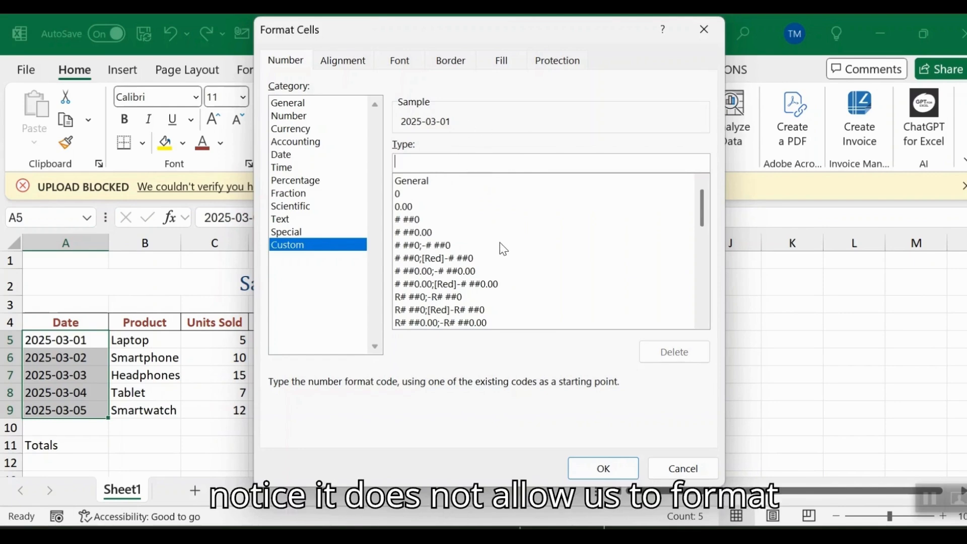
{"action": "scroll", "coordinate": [500, 250], "scroll_direction": "down", "scroll_amount": 4}
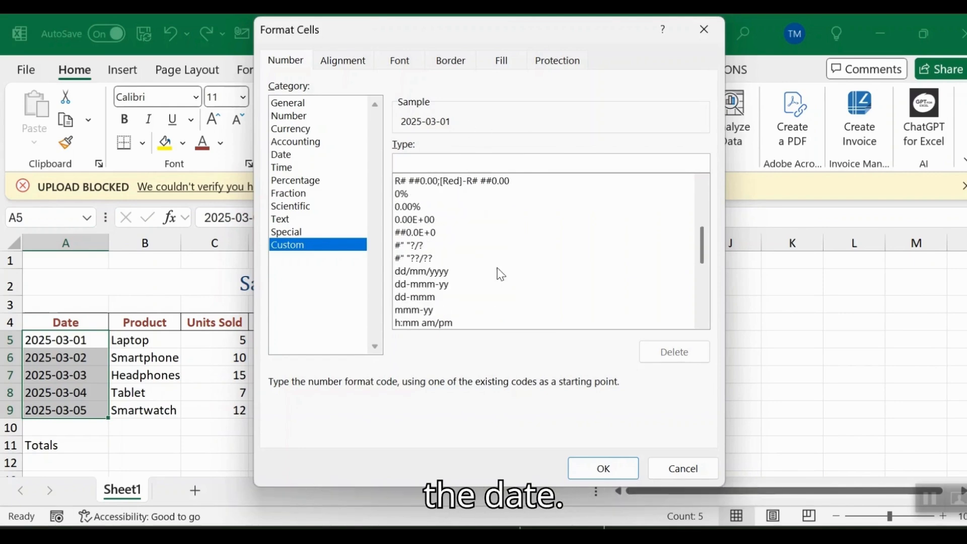
{"action": "scroll", "coordinate": [439, 273], "scroll_direction": "up", "scroll_amount": 4}
{"action": "left_click", "coordinate": [439, 273]}
{"action": "scroll", "coordinate": [486, 273], "scroll_direction": "down", "scroll_amount": 3}
{"action": "scroll", "coordinate": [486, 268], "scroll_direction": "down", "scroll_amount": 1}
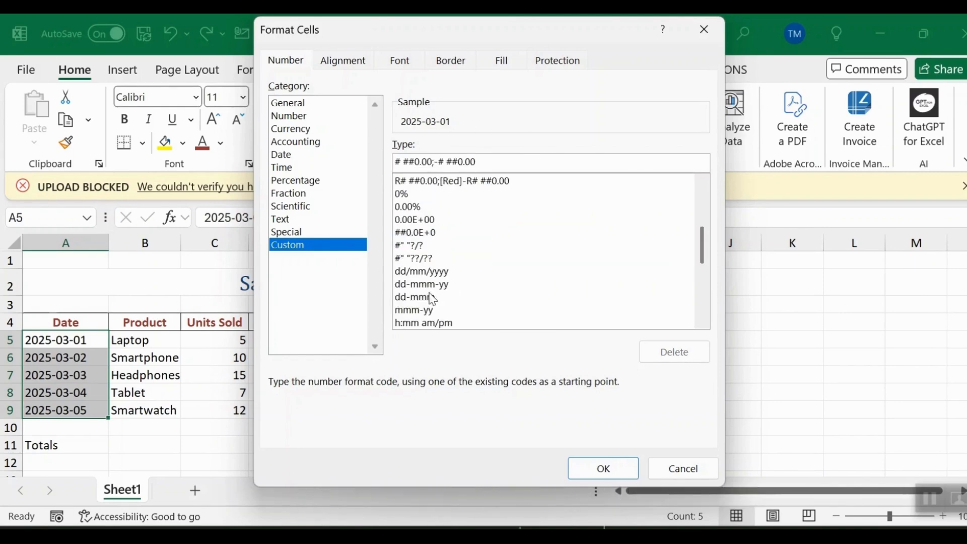
{"action": "left_click", "coordinate": [422, 284]}
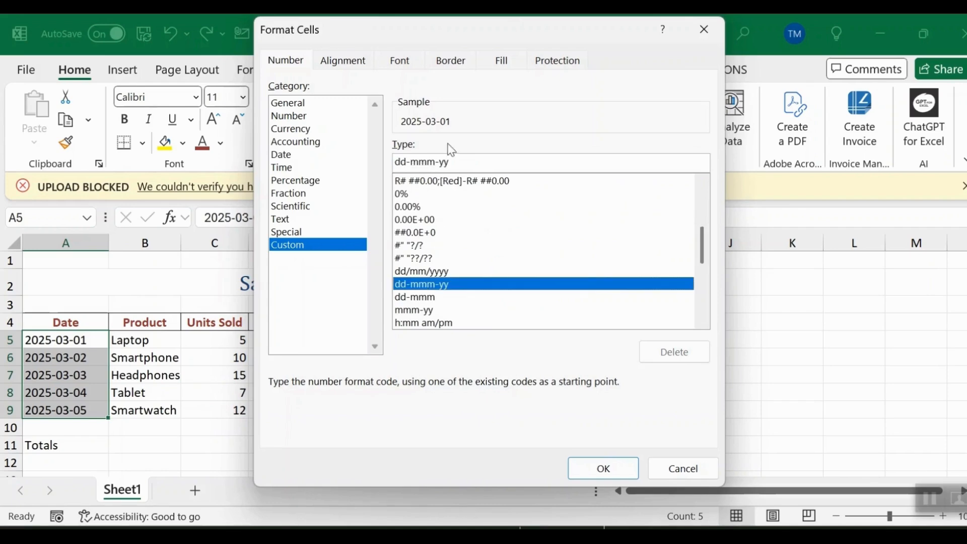
Step: Clear the custom format code and discard the cell format changes
{"action": "left_click_drag", "start_coordinate": [462, 160], "coordinate": [368, 171]}
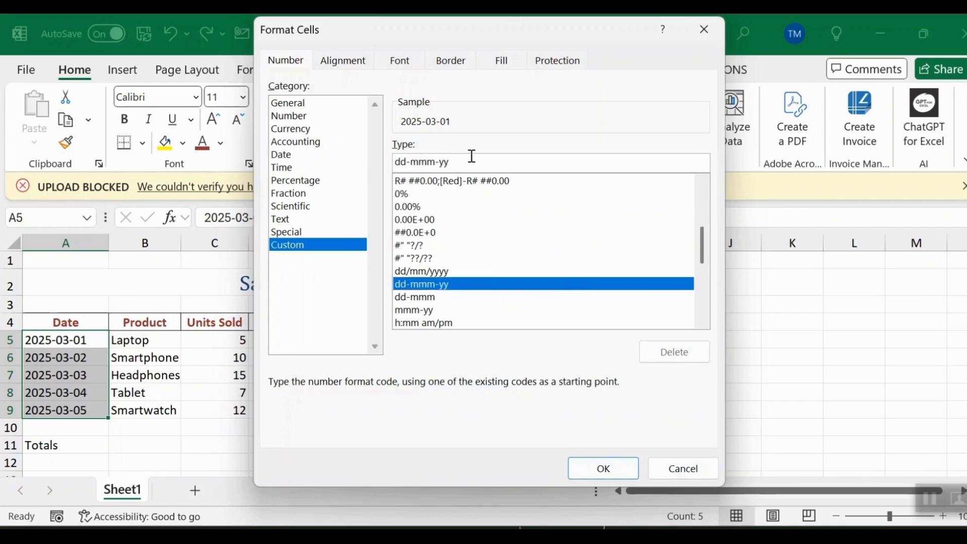
{"action": "left_click_drag", "start_coordinate": [470, 158], "coordinate": [398, 157]}
{"action": "key", "text": "BackSpace"}
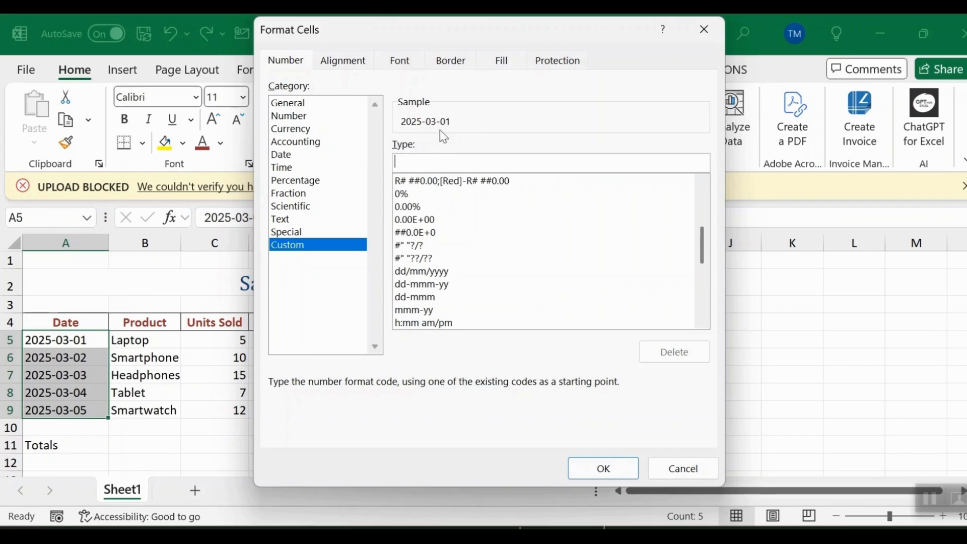
{"action": "left_click", "coordinate": [685, 467]}
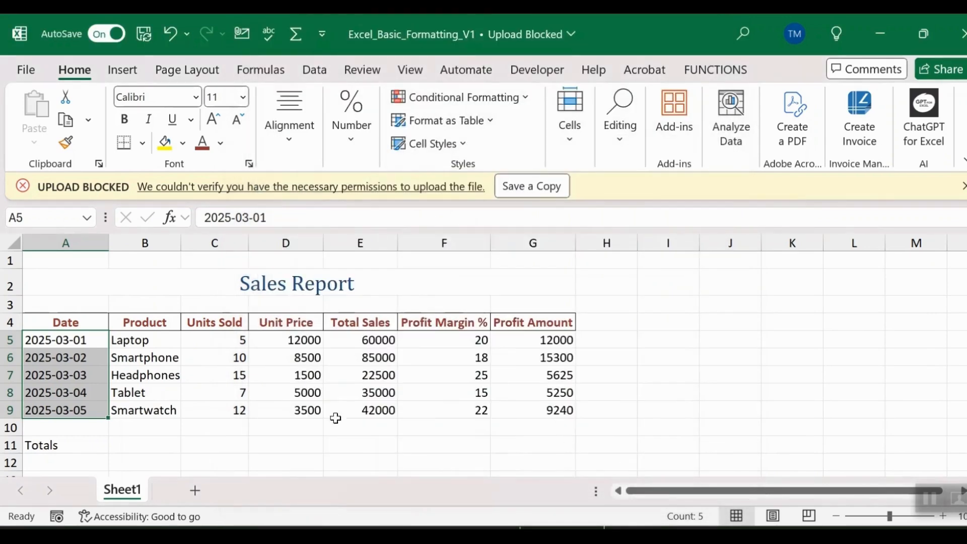
Step: Re-enter the date in A5 as 1 March 2025 and fill the date series down through A9
{"action": "left_click", "coordinate": [76, 339]}
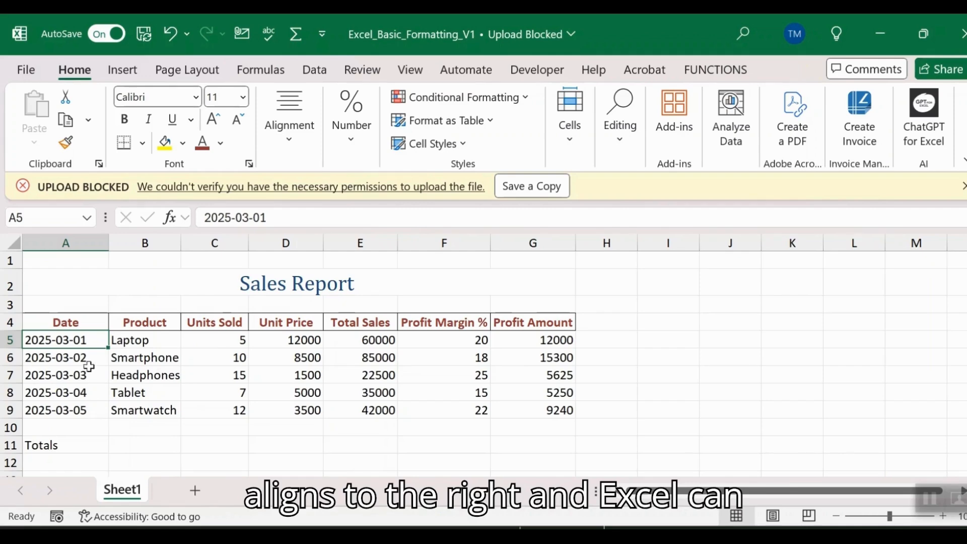
{"action": "left_click_drag", "start_coordinate": [292, 218], "coordinate": [197, 219]}
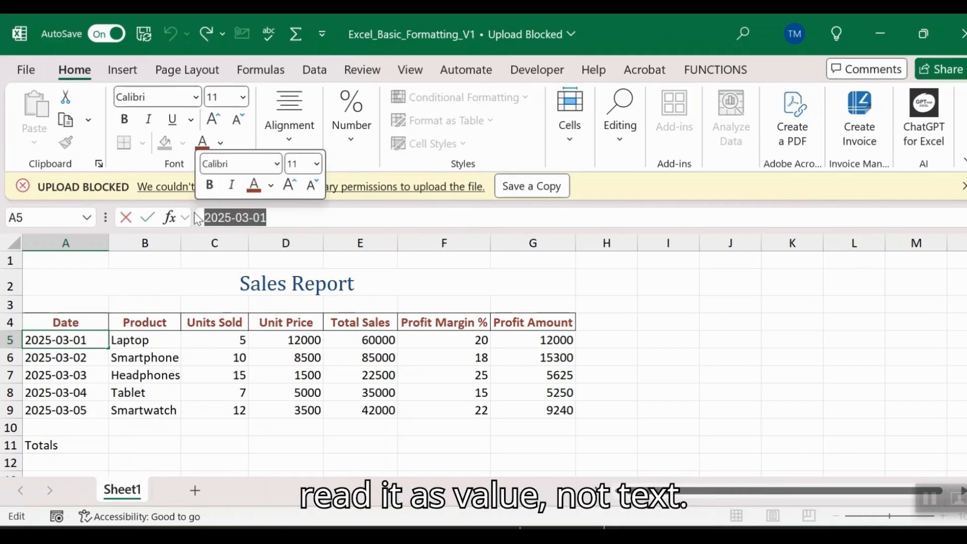
{"action": "type", "text": "1 Ma"}
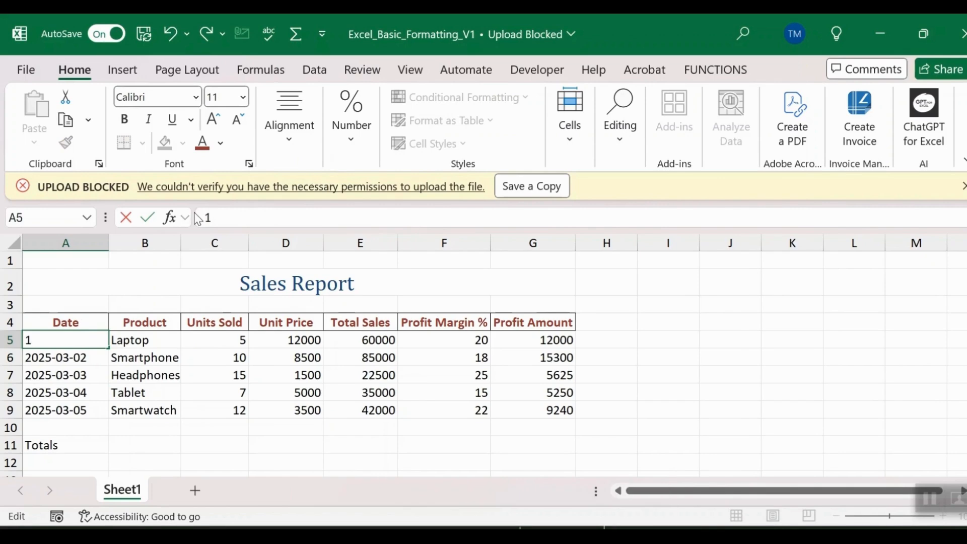
{"action": "type", "text": "rch"}
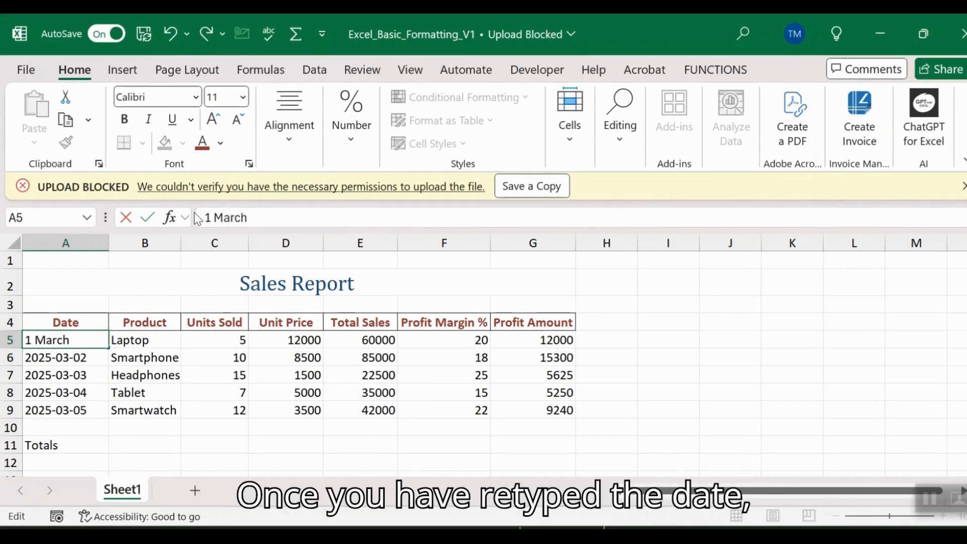
{"action": "type", "text": " 2025"}
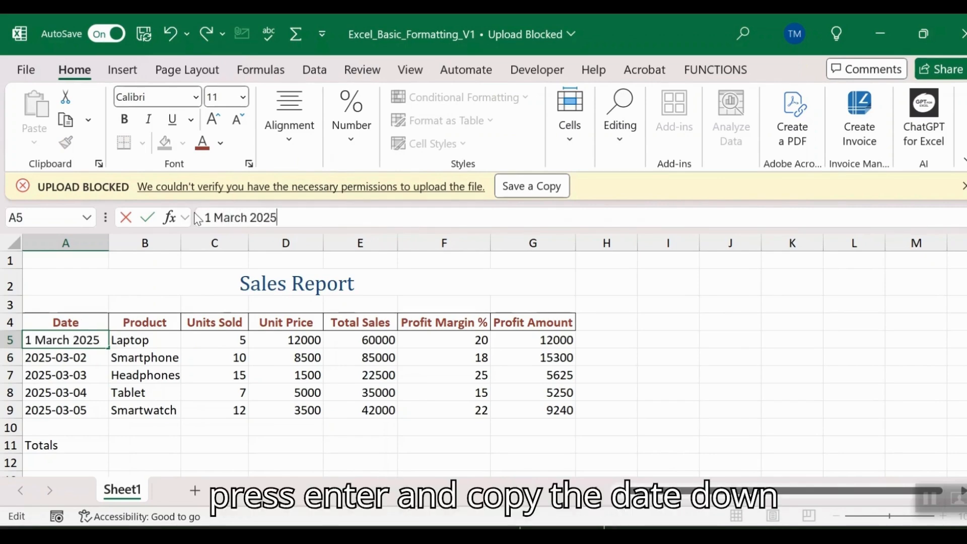
{"action": "key", "text": "Return"}
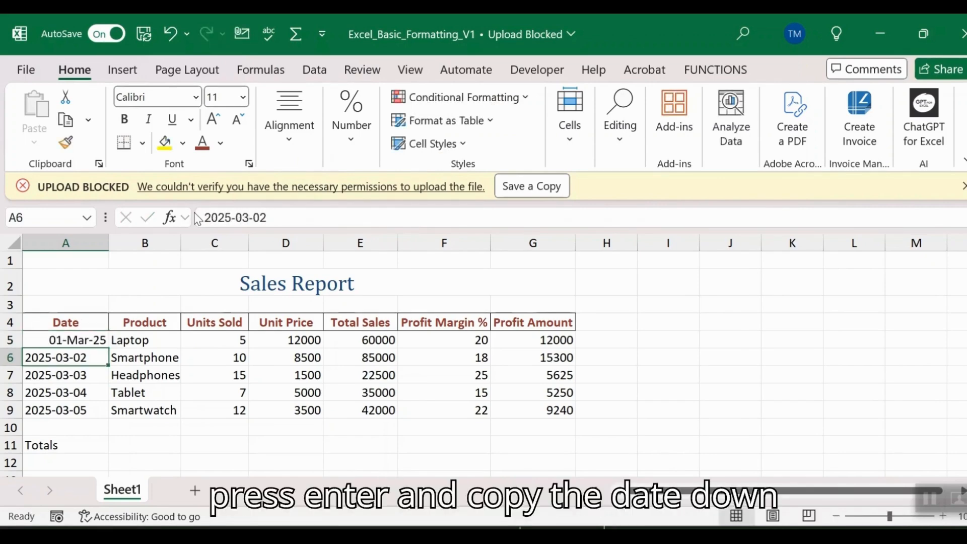
{"action": "left_click", "coordinate": [87, 340]}
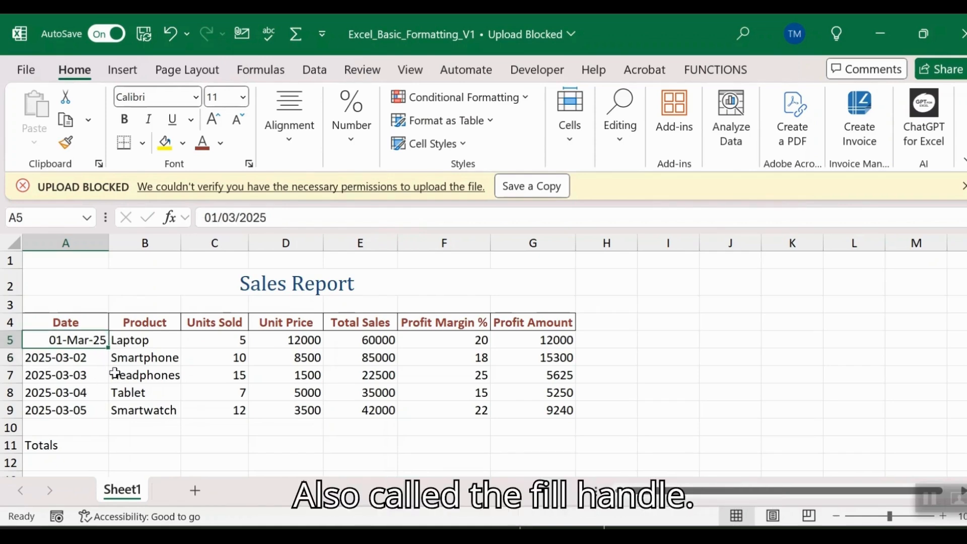
{"action": "left_click_drag", "start_coordinate": [108, 348], "coordinate": [96, 410]}
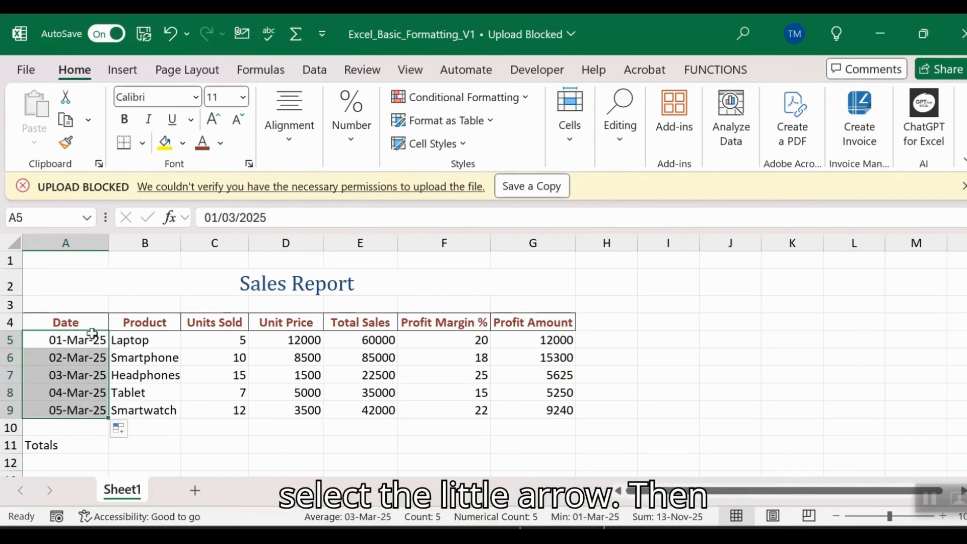
Step: Apply the custom number format dd/mm/yyyy to the dates in A5:A9
{"action": "left_click", "coordinate": [350, 139]}
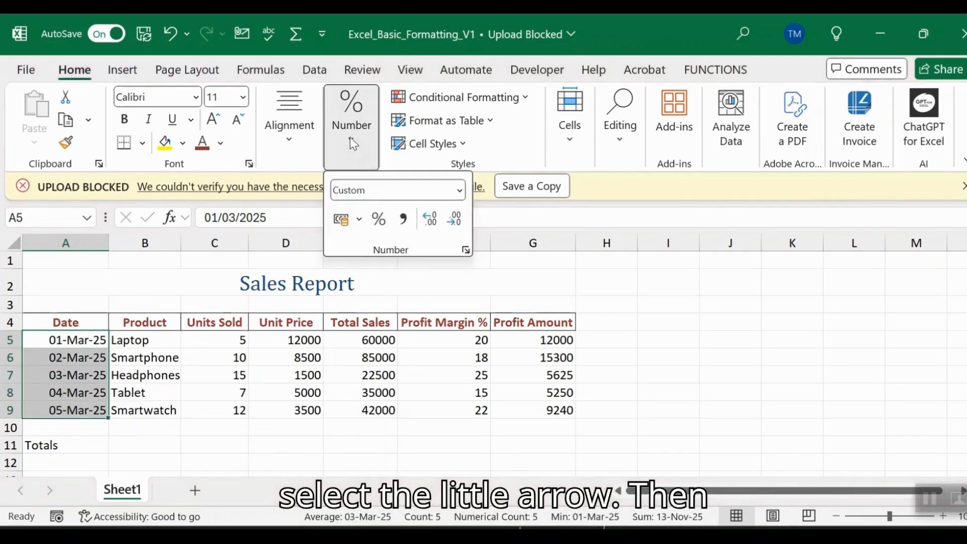
{"action": "left_click", "coordinate": [465, 250]}
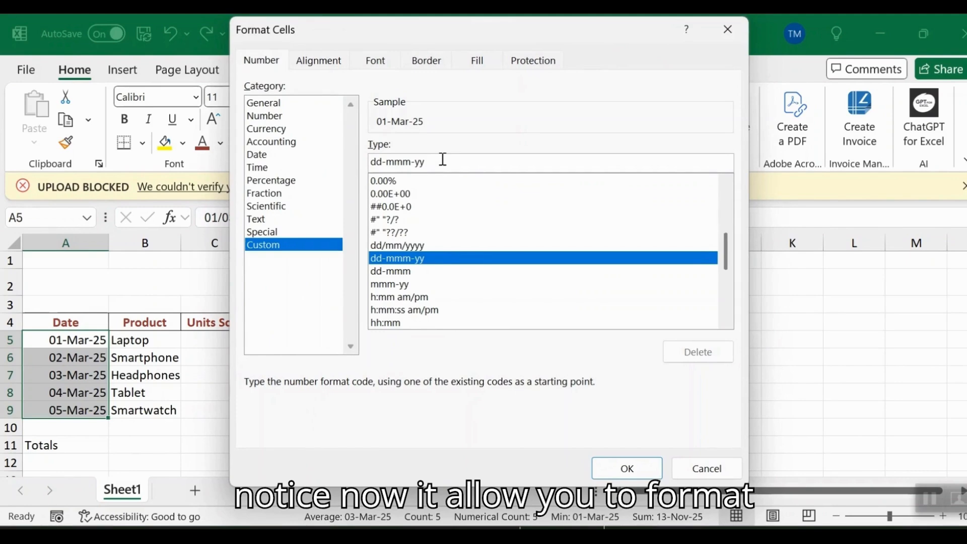
{"action": "left_click_drag", "start_coordinate": [442, 159], "coordinate": [371, 163]}
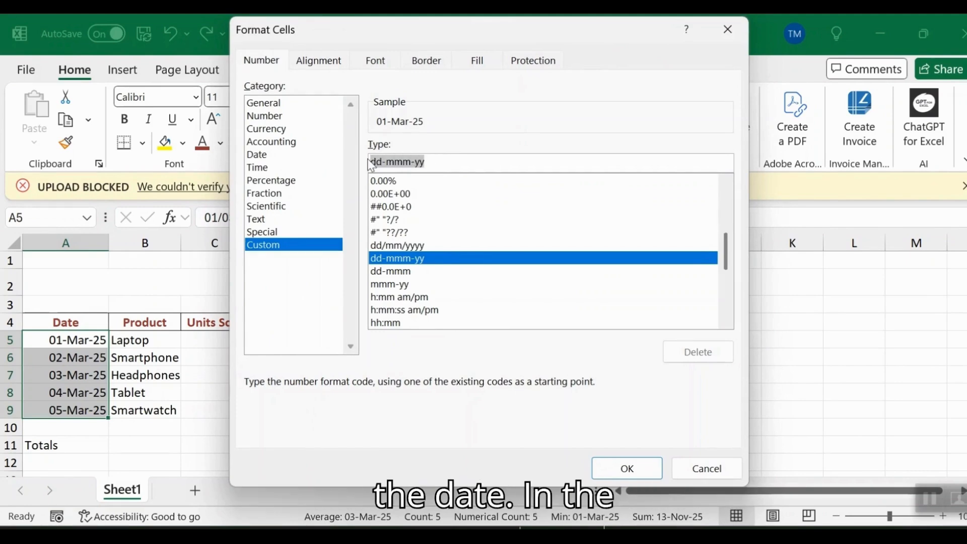
{"action": "key", "text": "BackSpace"}
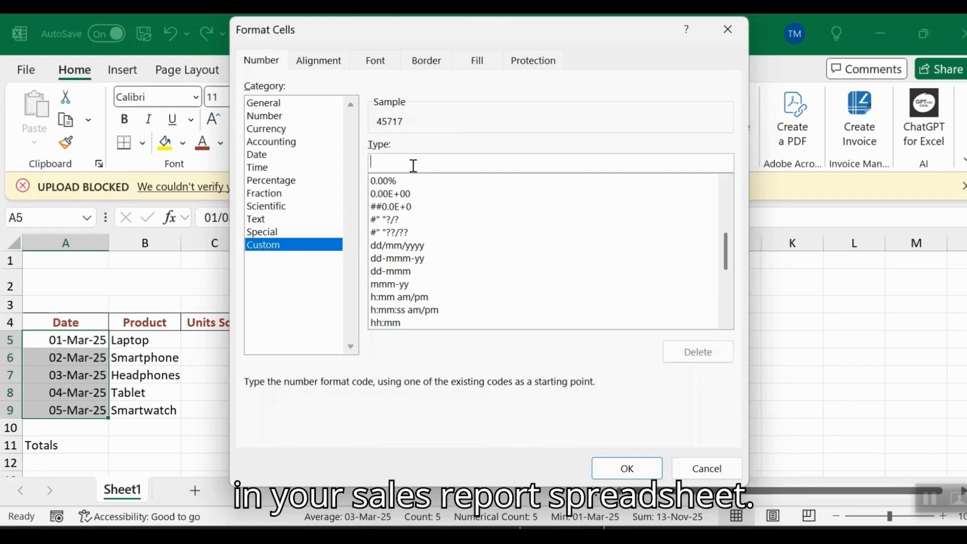
{"action": "type", "text": "dd"}
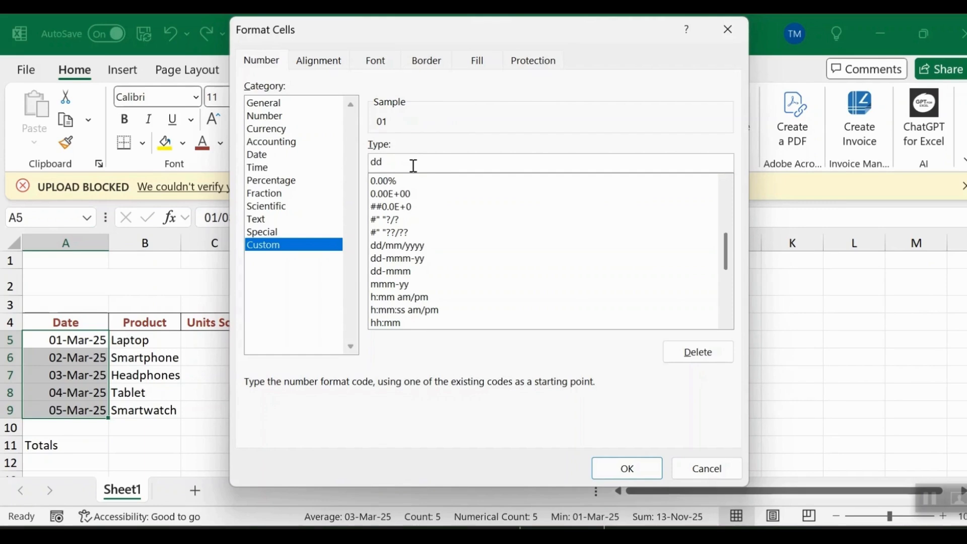
{"action": "type", "text": "/mmm"}
{"action": "key", "text": "BackSpace"}
{"action": "type", "text": "/yyy"}
{"action": "left_click", "coordinate": [645, 471]}
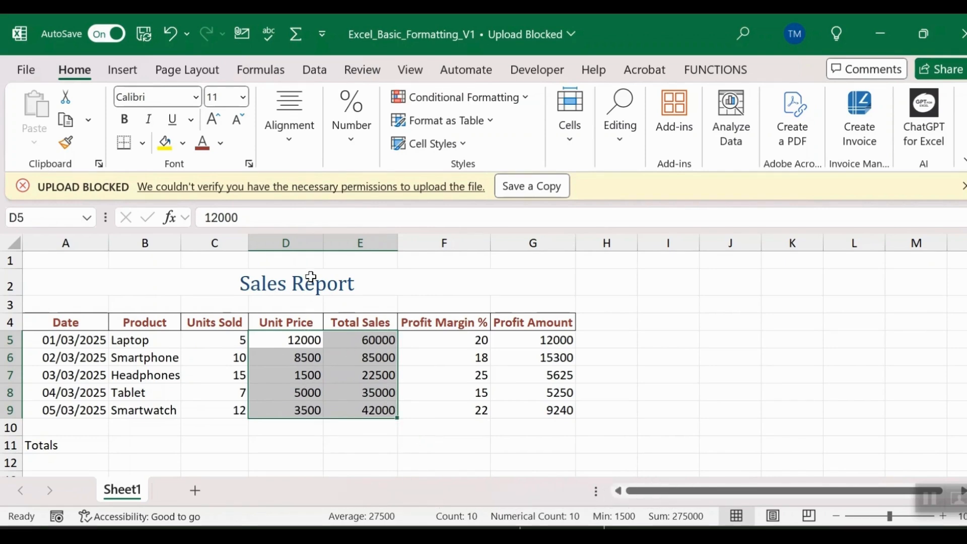
Step: Format the Unit Price and Total Sales values in D5:E9 as Accounting with the R English (South Africa) symbol
{"action": "left_click", "coordinate": [352, 145]}
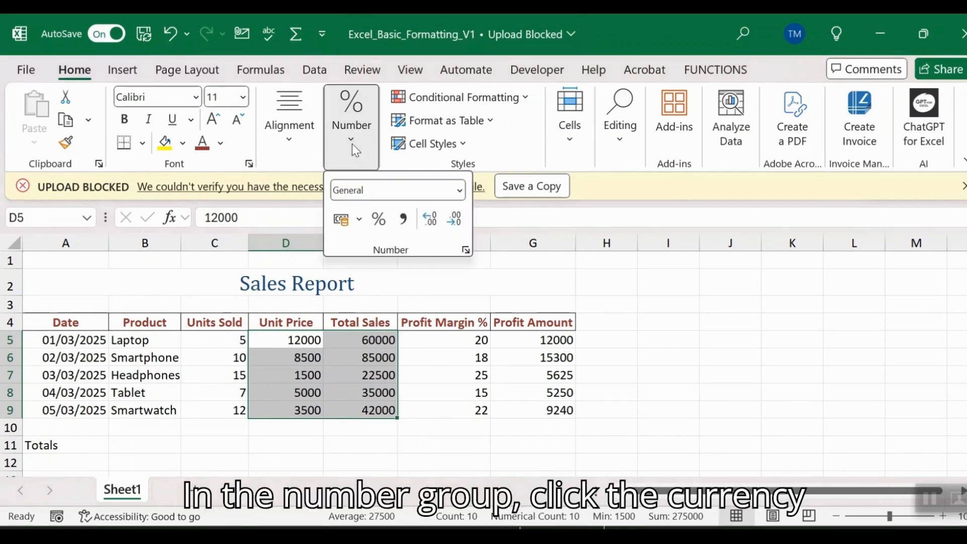
{"action": "left_click", "coordinate": [359, 221]}
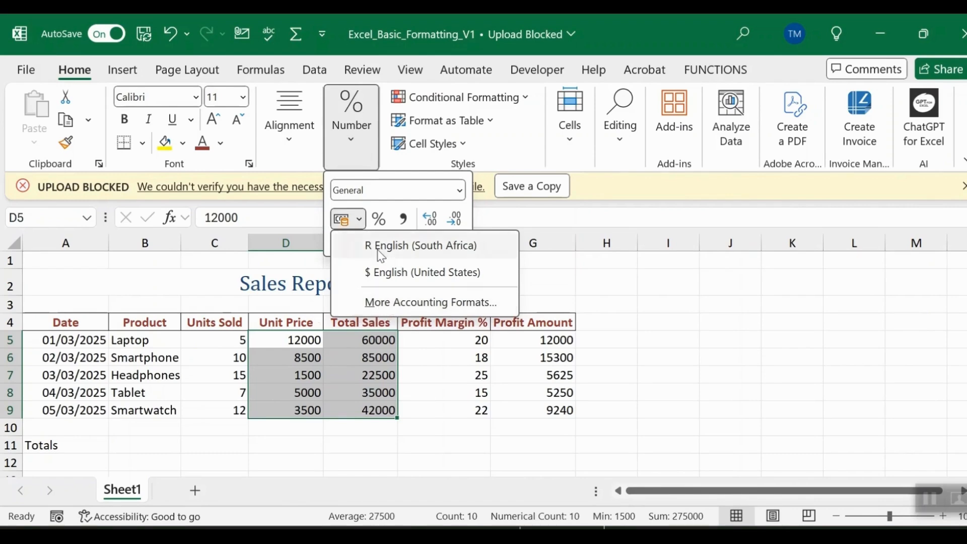
{"action": "left_click", "coordinate": [422, 305]}
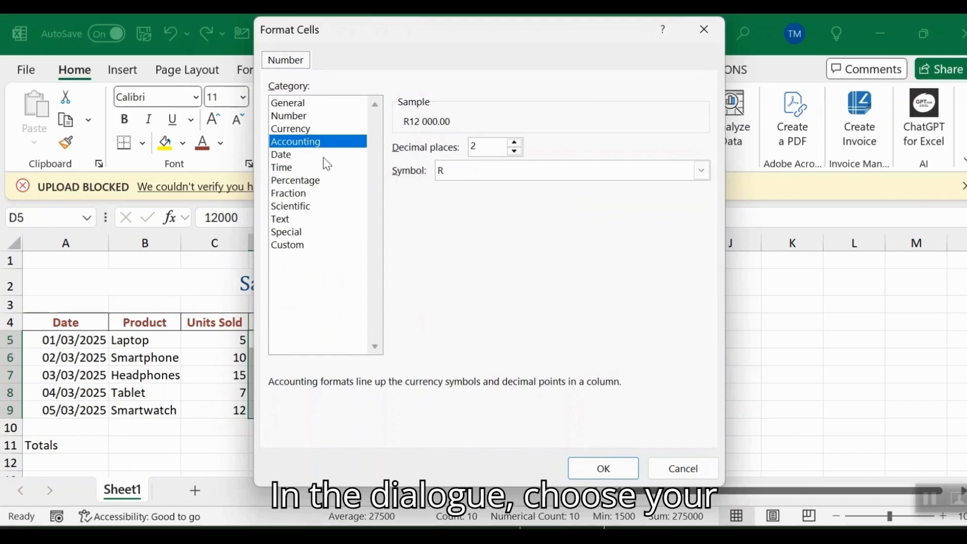
{"action": "left_click", "coordinate": [701, 171]}
{"action": "scroll", "coordinate": [605, 312], "scroll_direction": "down", "scroll_amount": 13}
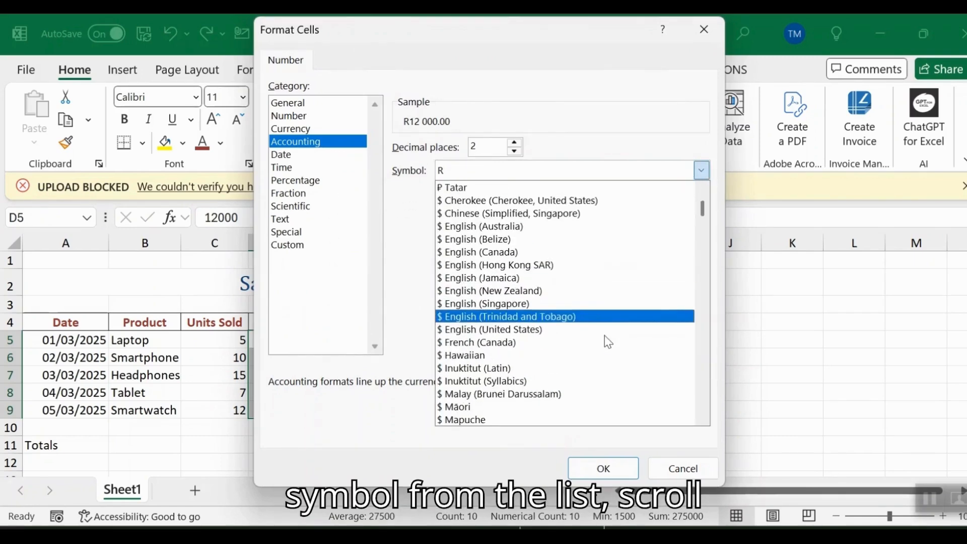
{"action": "scroll", "coordinate": [621, 348], "scroll_direction": "down", "scroll_amount": 13}
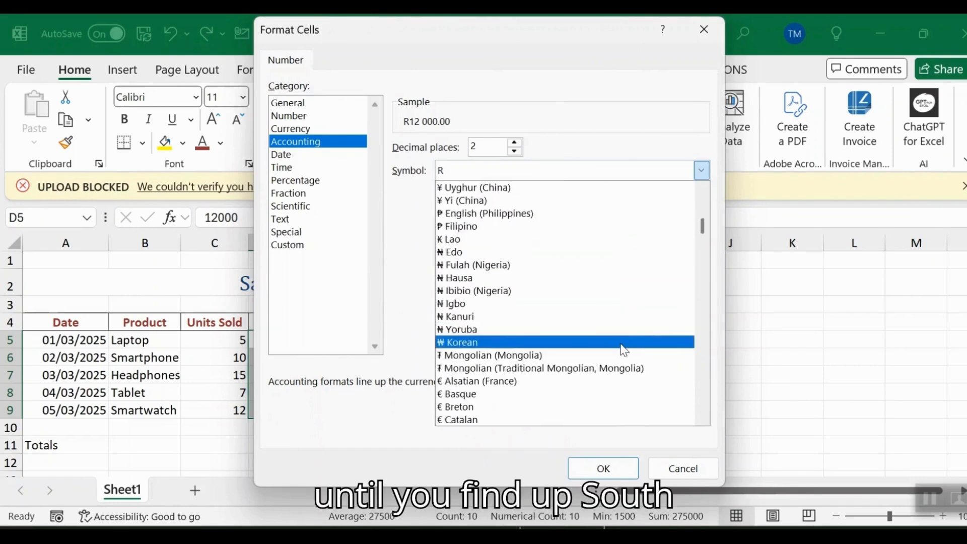
{"action": "scroll", "coordinate": [625, 350], "scroll_direction": "down", "scroll_amount": 12}
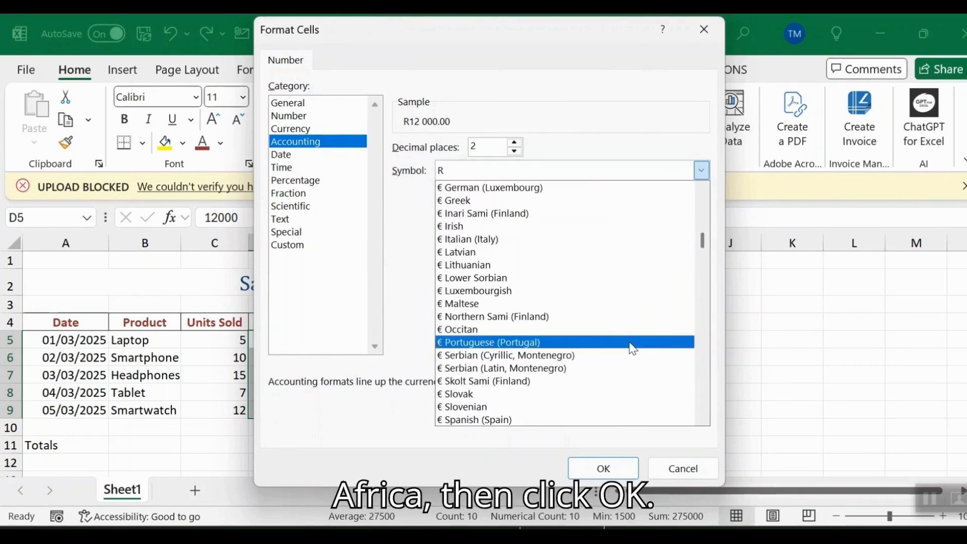
{"action": "scroll", "coordinate": [629, 342], "scroll_direction": "down", "scroll_amount": 12}
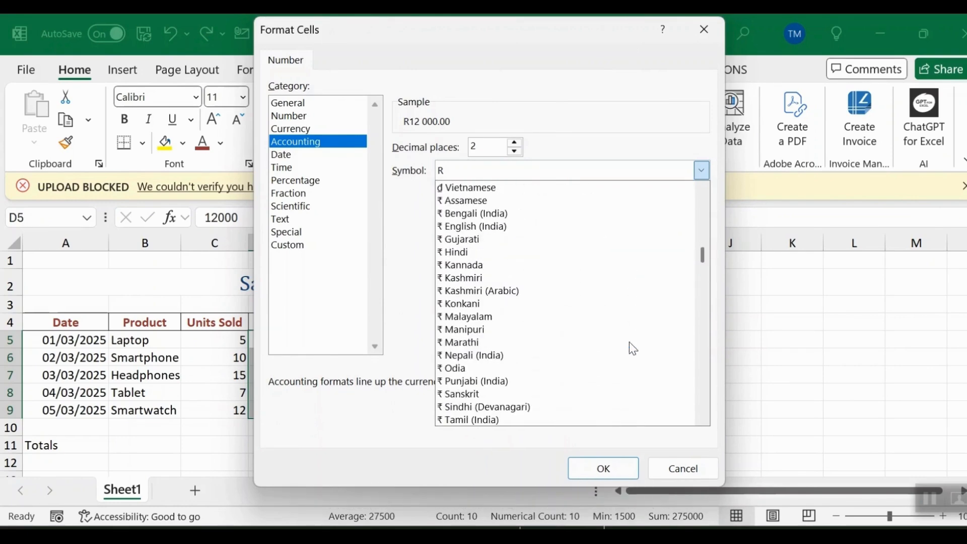
{"action": "scroll", "coordinate": [630, 345], "scroll_direction": "down", "scroll_amount": 13}
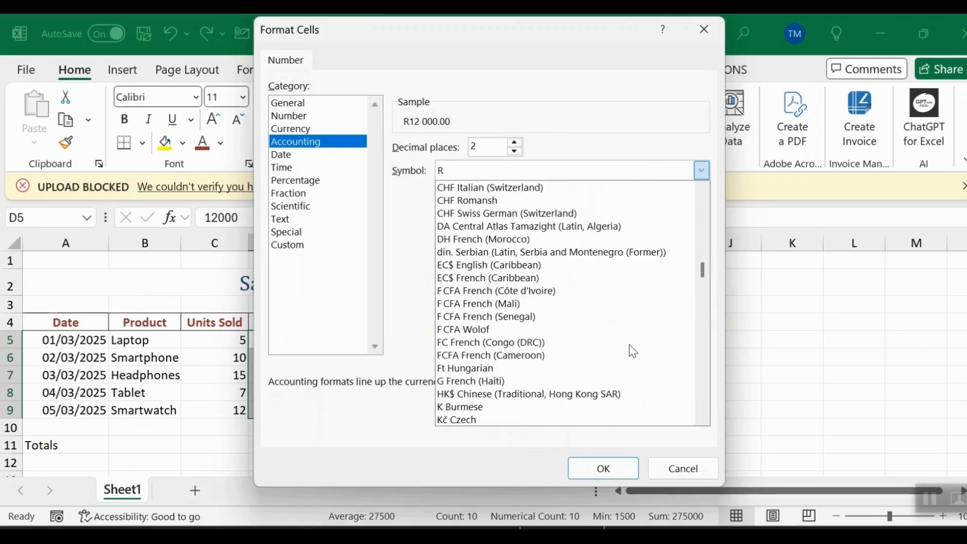
{"action": "scroll", "coordinate": [630, 345], "scroll_direction": "down", "scroll_amount": 8}
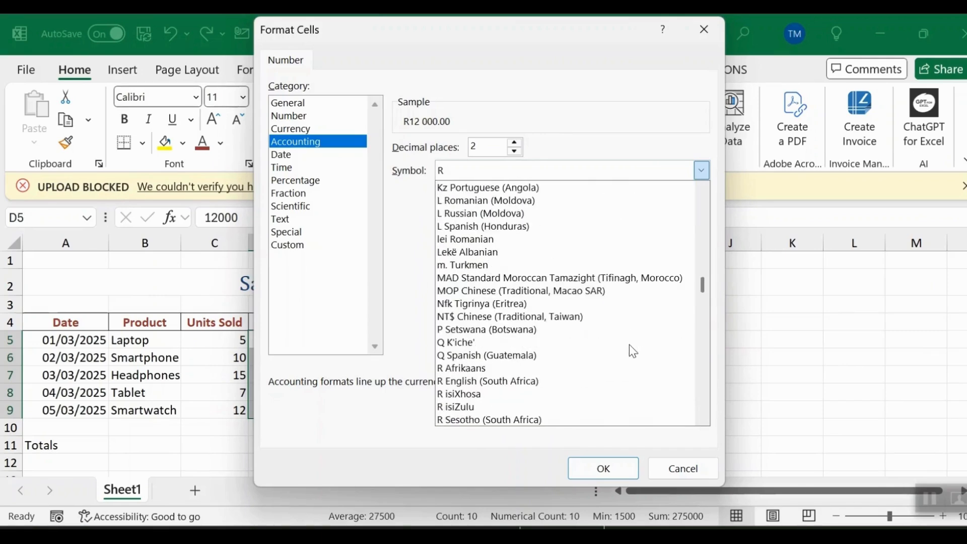
{"action": "scroll", "coordinate": [629, 344], "scroll_direction": "down", "scroll_amount": 1}
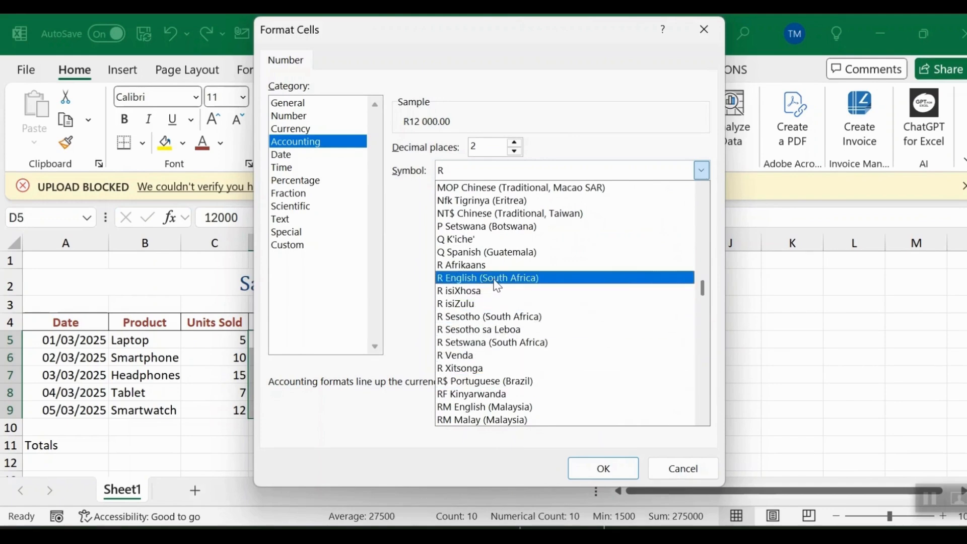
{"action": "left_click", "coordinate": [509, 276]}
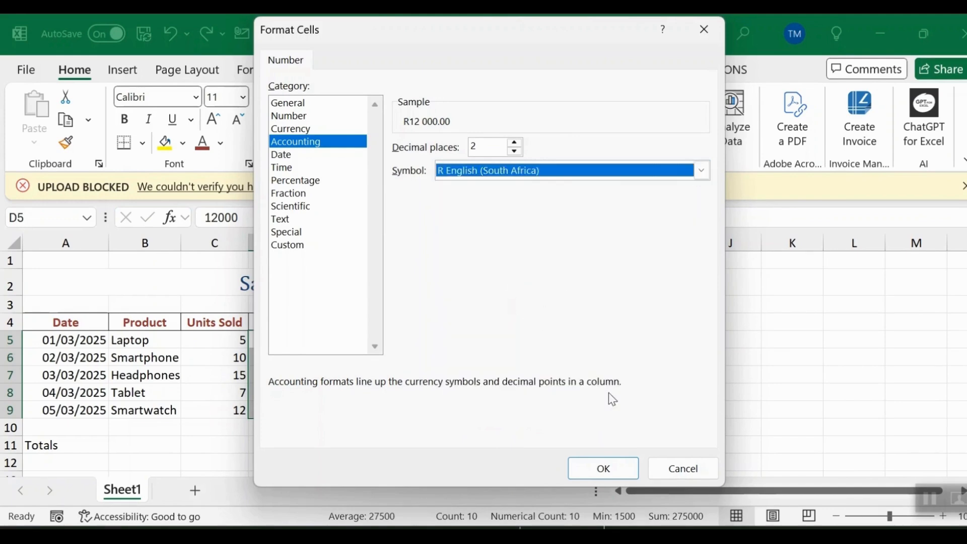
{"action": "left_click", "coordinate": [615, 472]}
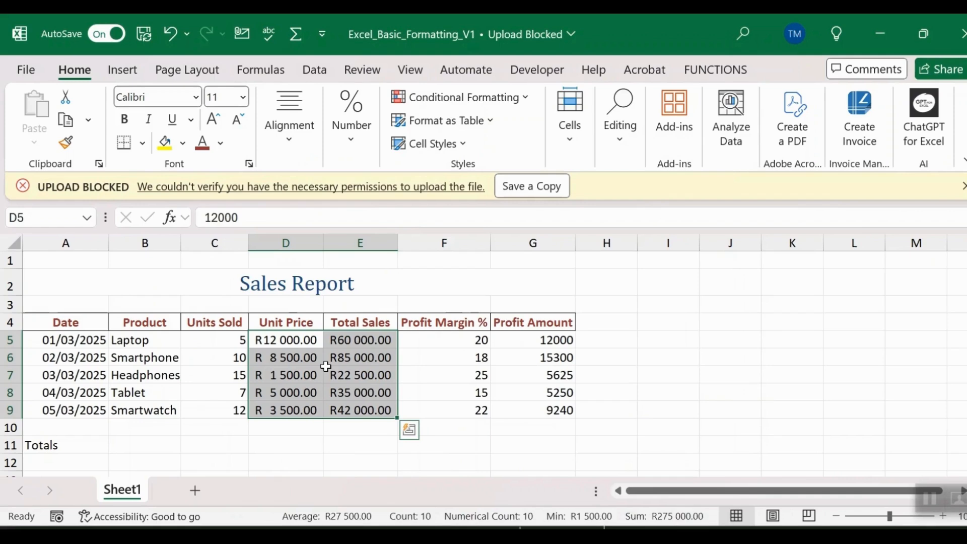
Step: Copy the currency formatting from Total Sales cell E6 onto the Profit Amount values in G5:G9 with Format Painter
{"action": "left_click", "coordinate": [528, 339]}
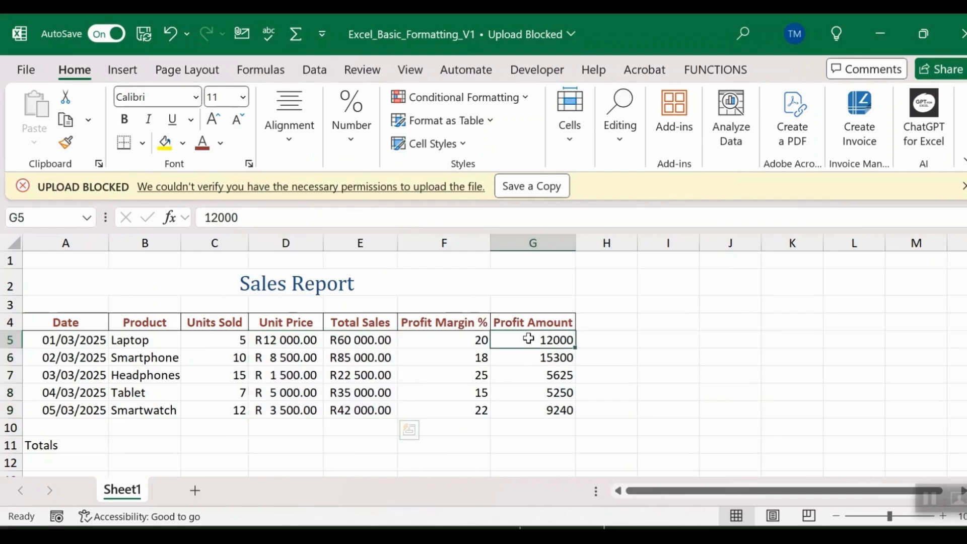
{"action": "left_click_drag", "start_coordinate": [528, 338], "coordinate": [523, 411]}
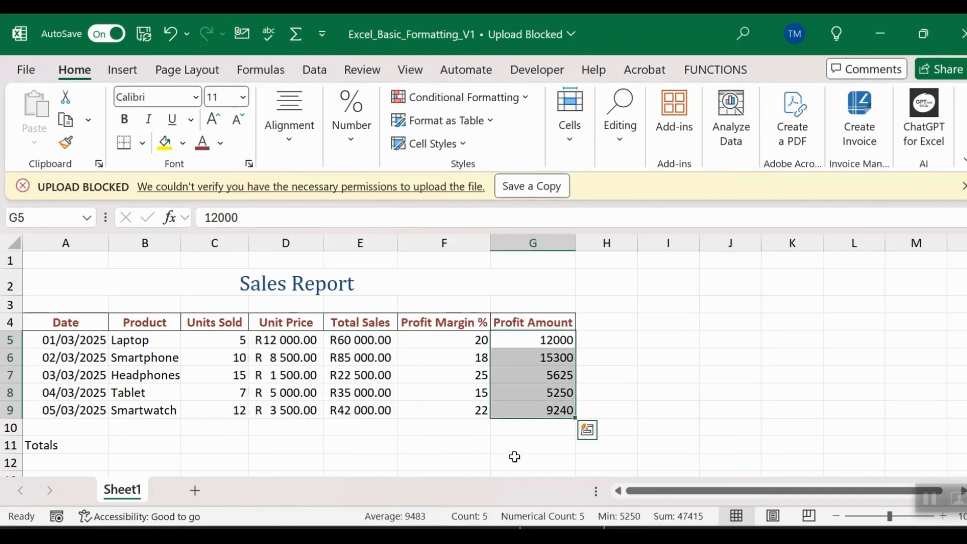
{"action": "left_click", "coordinate": [357, 358]}
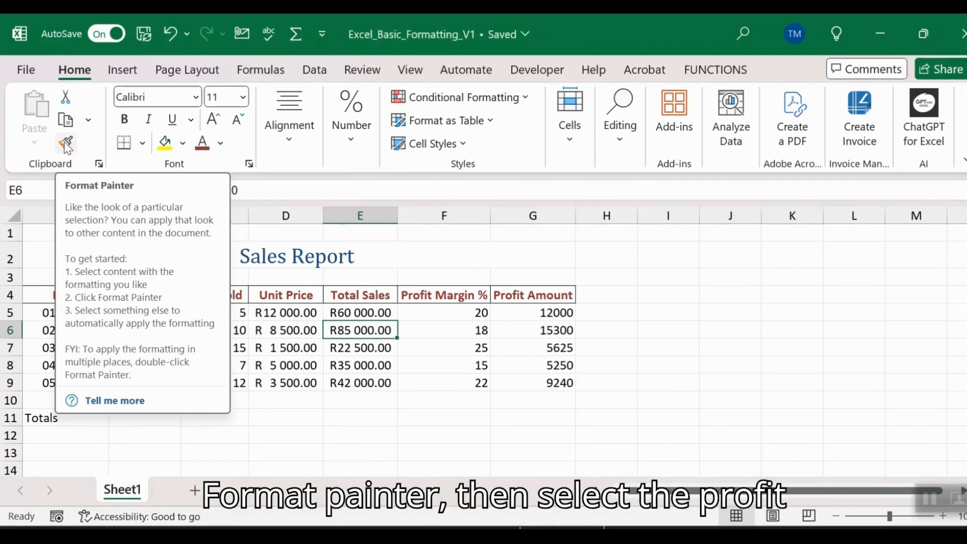
{"action": "left_click", "coordinate": [67, 146]}
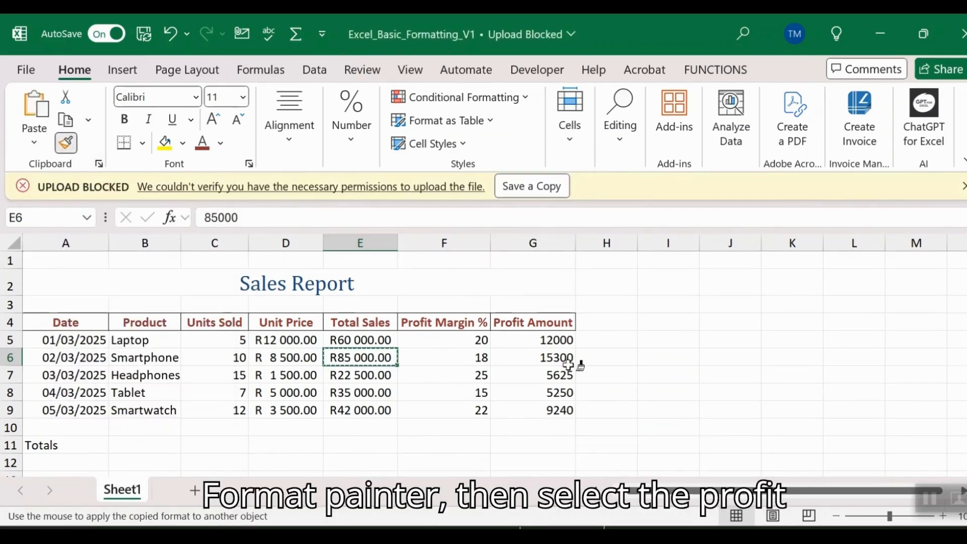
{"action": "left_click_drag", "start_coordinate": [553, 340], "coordinate": [544, 410]}
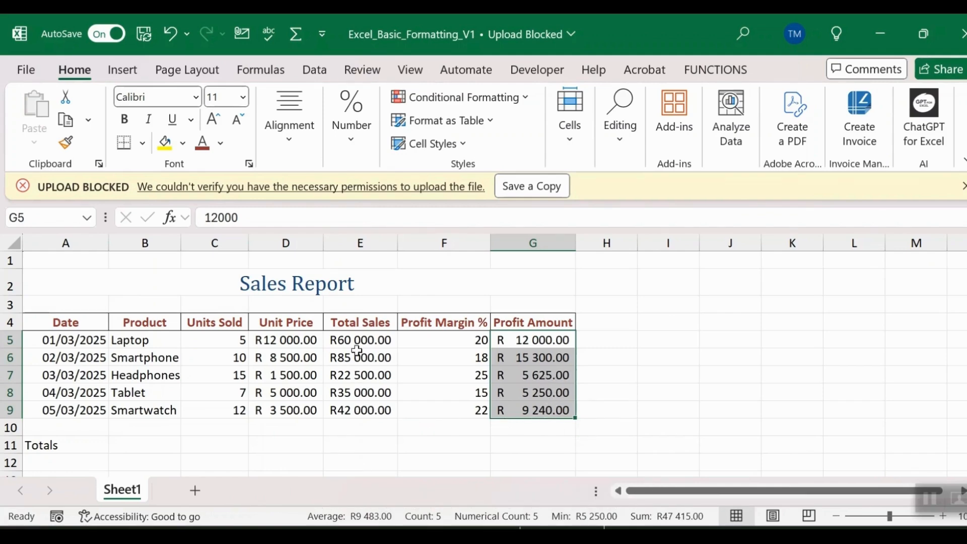
Step: Try the percentage format directly on the Profit Margin value in F5, and undo it
{"action": "left_click", "coordinate": [447, 340]}
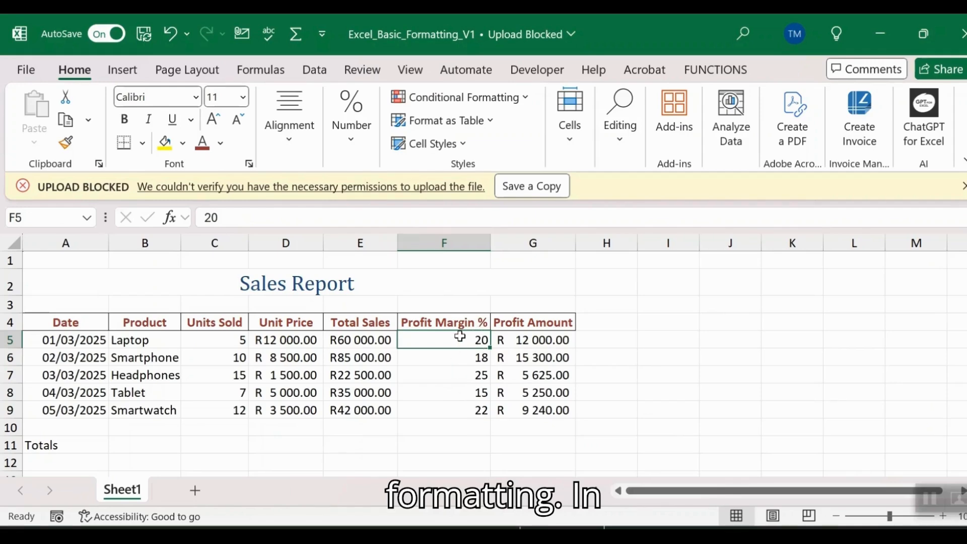
{"action": "left_click", "coordinate": [352, 150]}
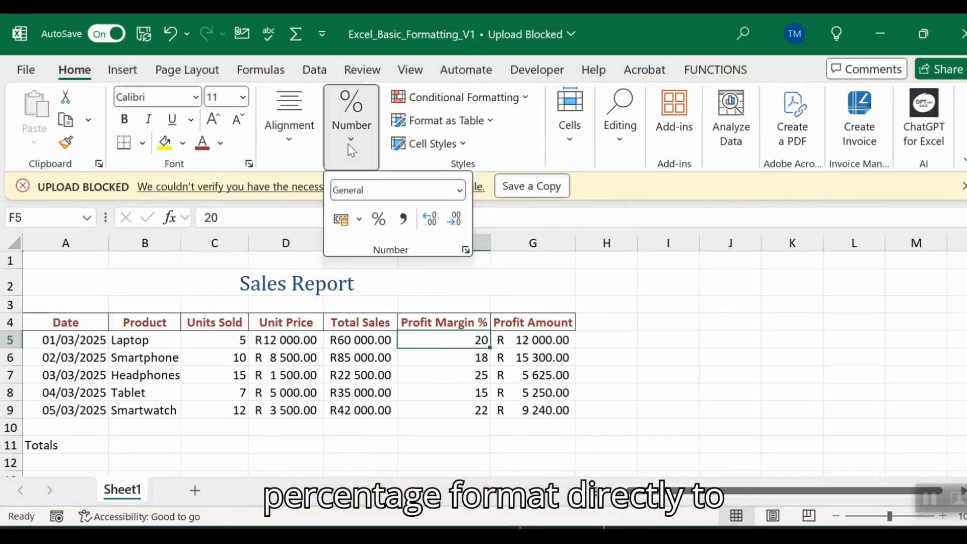
{"action": "left_click", "coordinate": [380, 219]}
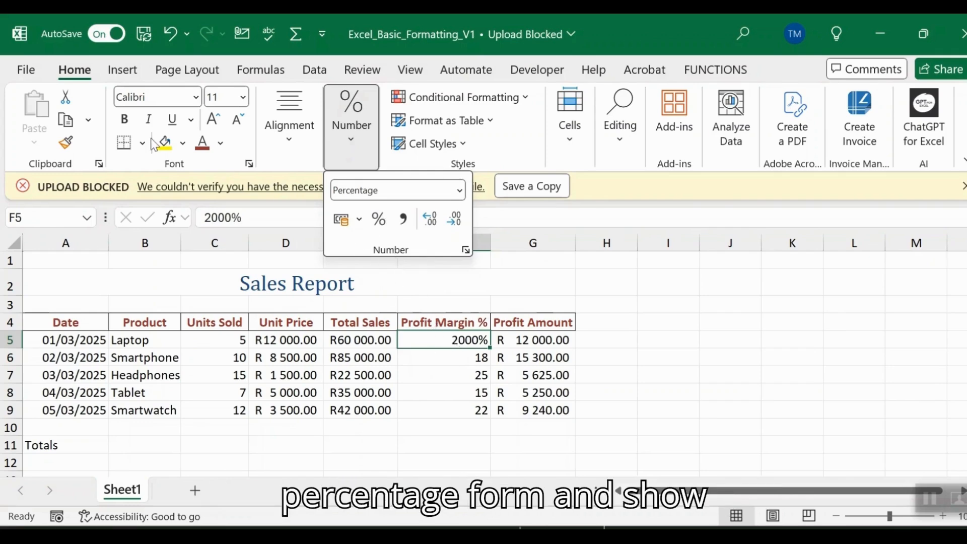
{"action": "left_click", "coordinate": [171, 34]}
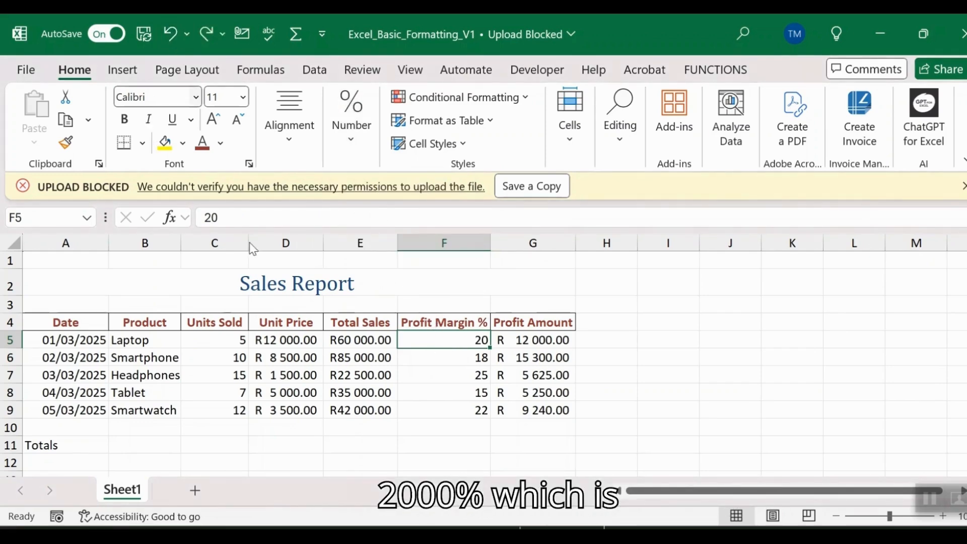
Step: Enter the helper value 0.01 in the empty cell J2 and copy that cell
{"action": "left_click", "coordinate": [742, 288]}
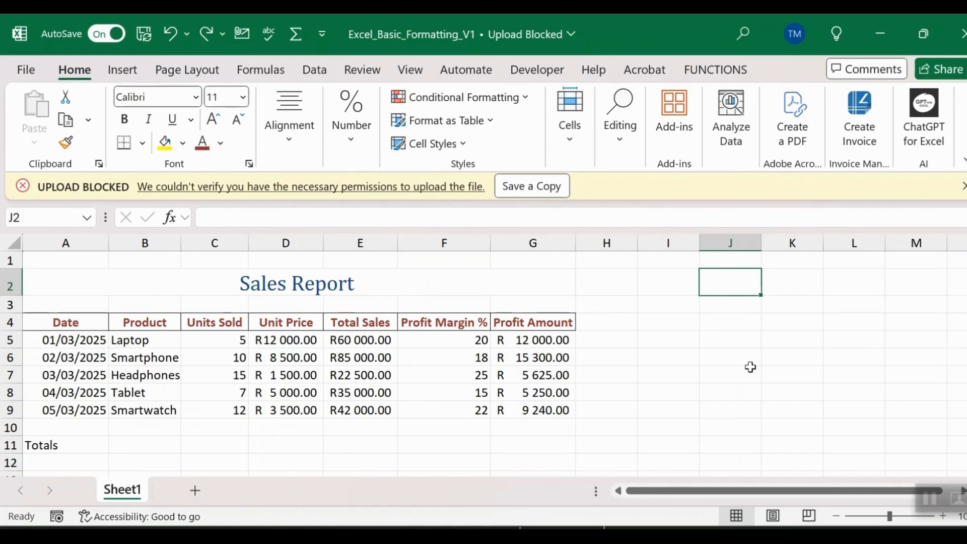
{"action": "type", "text": "0.0"}
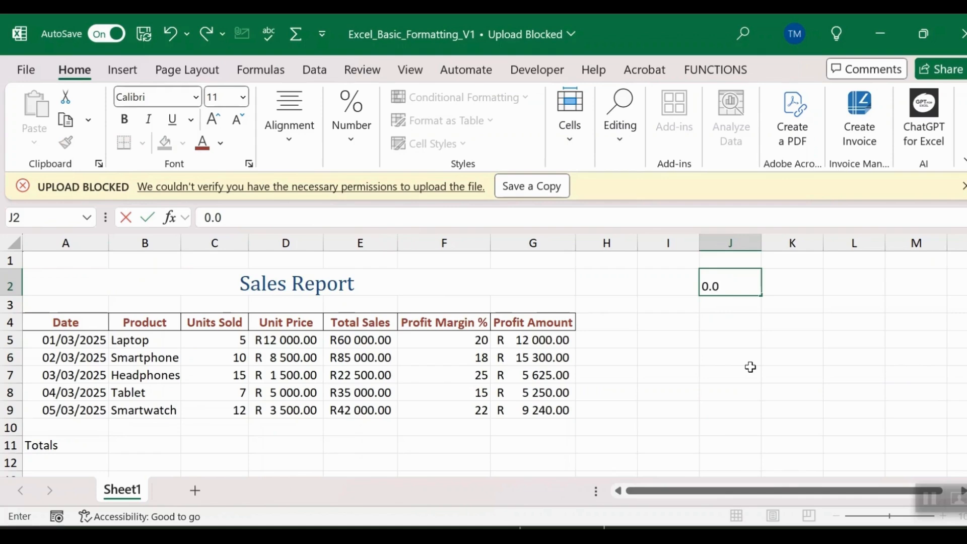
{"action": "type", "text": "1"}
{"action": "key", "text": "Return"}
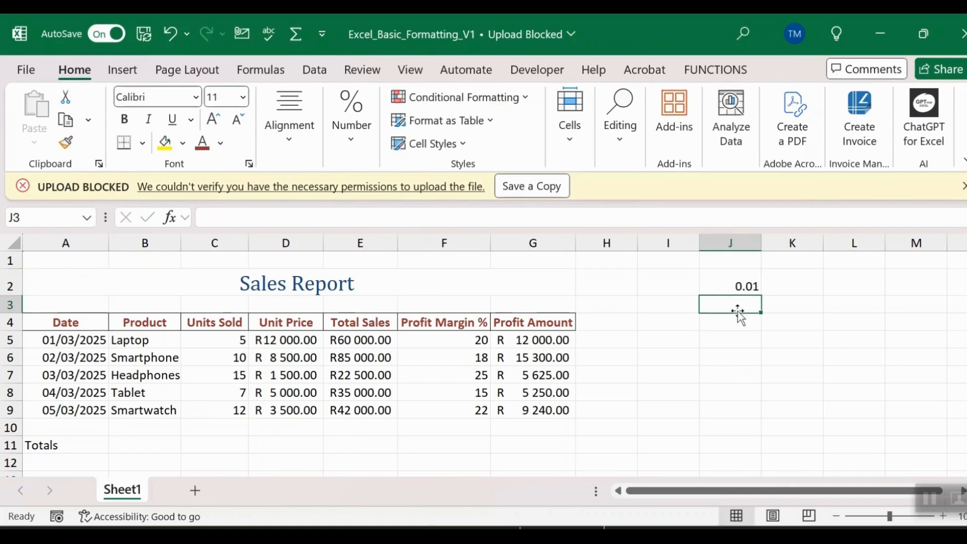
{"action": "left_click", "coordinate": [726, 285]}
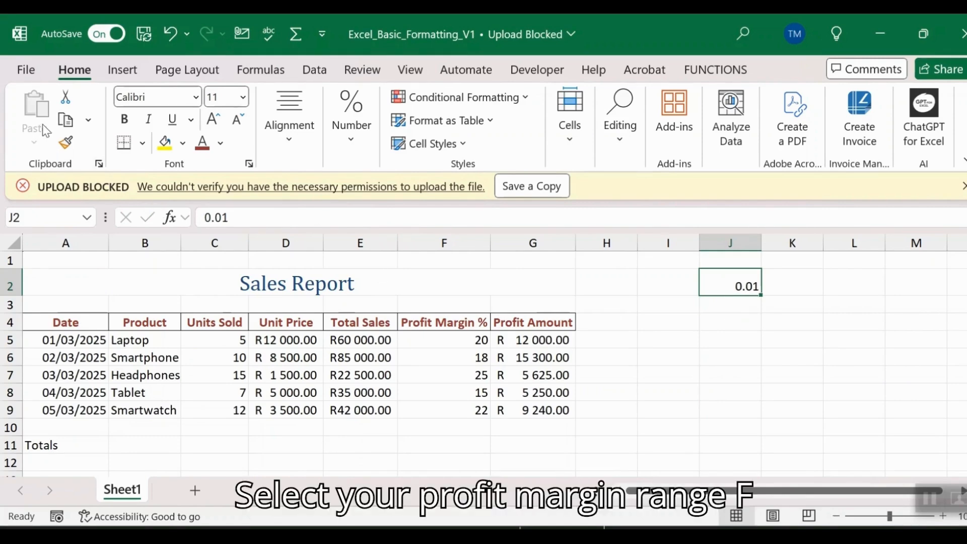
{"action": "left_click", "coordinate": [64, 123]}
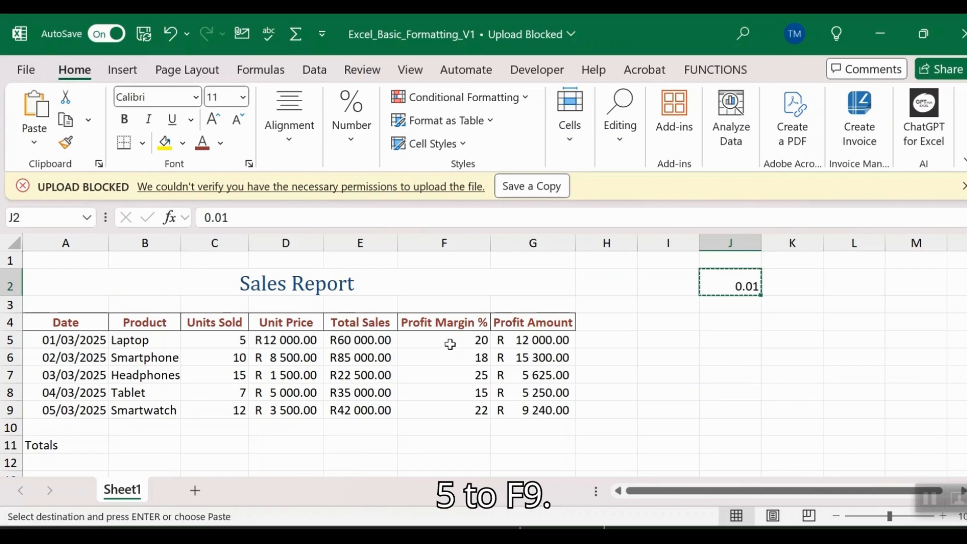
Step: Multiply the Profit Margin values in F5:F9 by the copied 0.01 using Paste Special with the Multiply operation
{"action": "left_click_drag", "start_coordinate": [450, 341], "coordinate": [447, 406]}
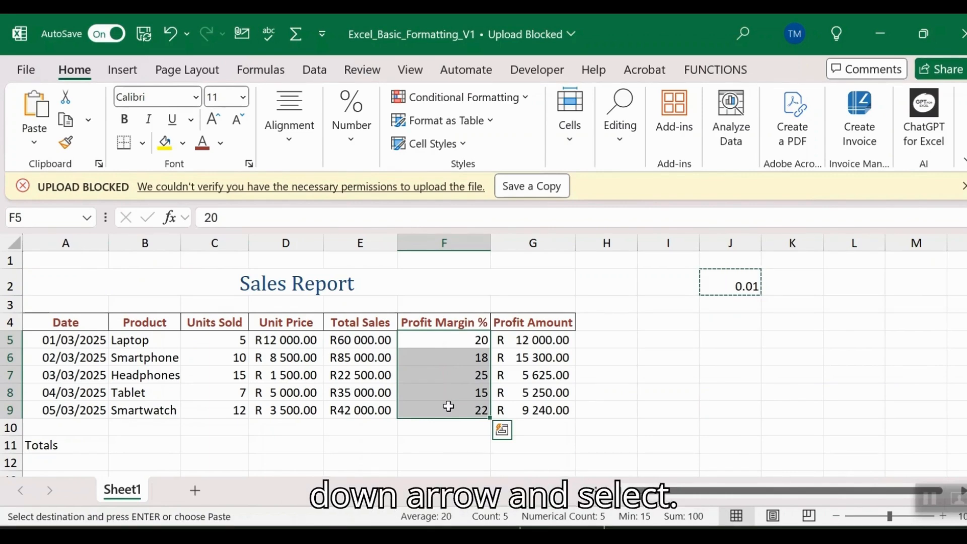
{"action": "left_click", "coordinate": [35, 146]}
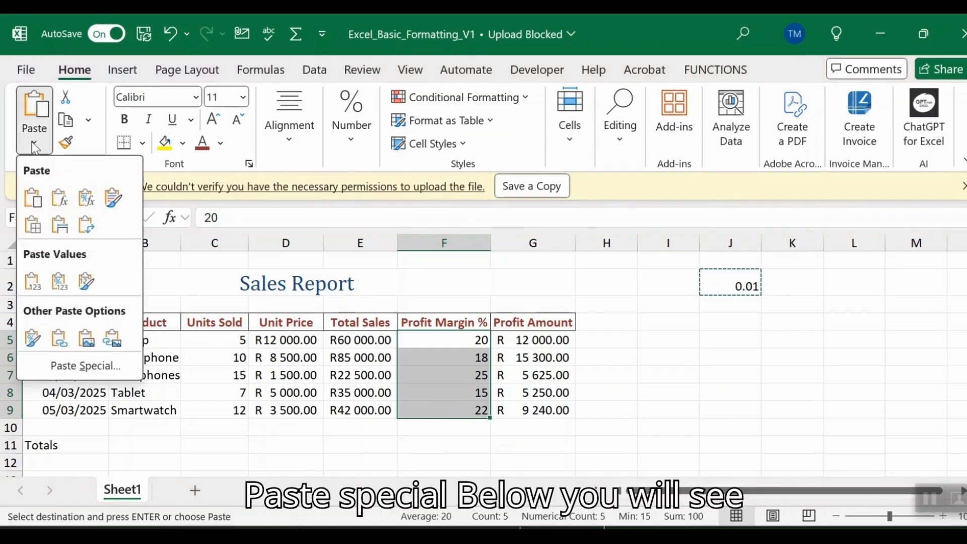
{"action": "left_click", "coordinate": [83, 369]}
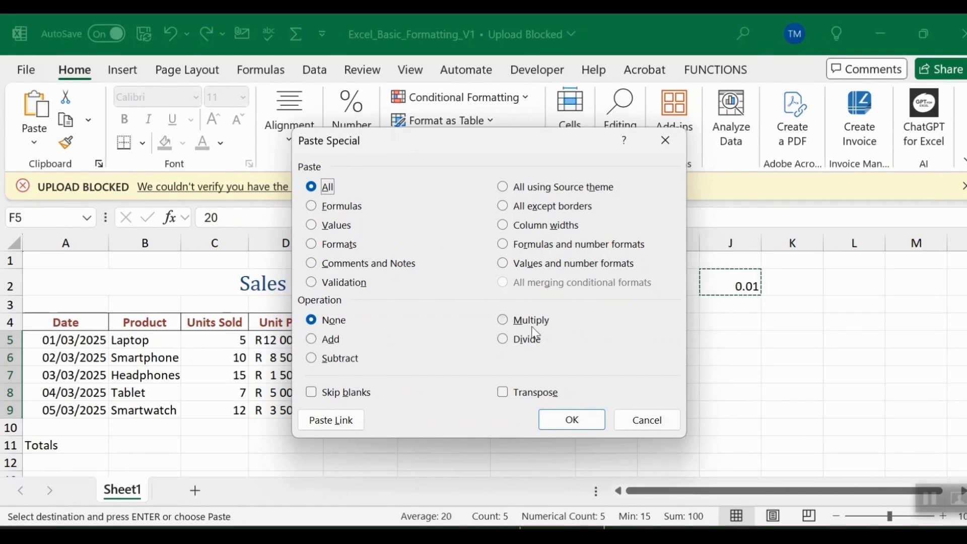
{"action": "left_click", "coordinate": [518, 321]}
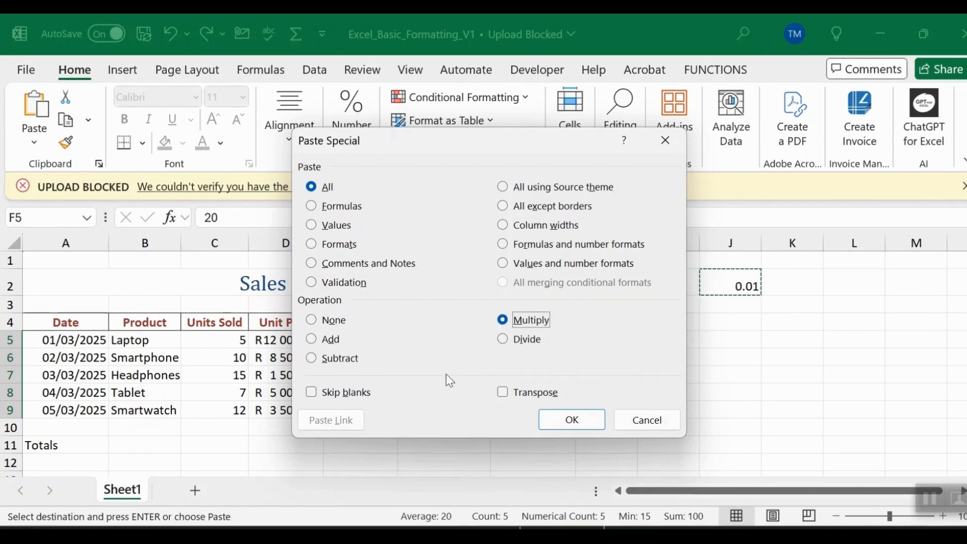
{"action": "left_click", "coordinate": [571, 426]}
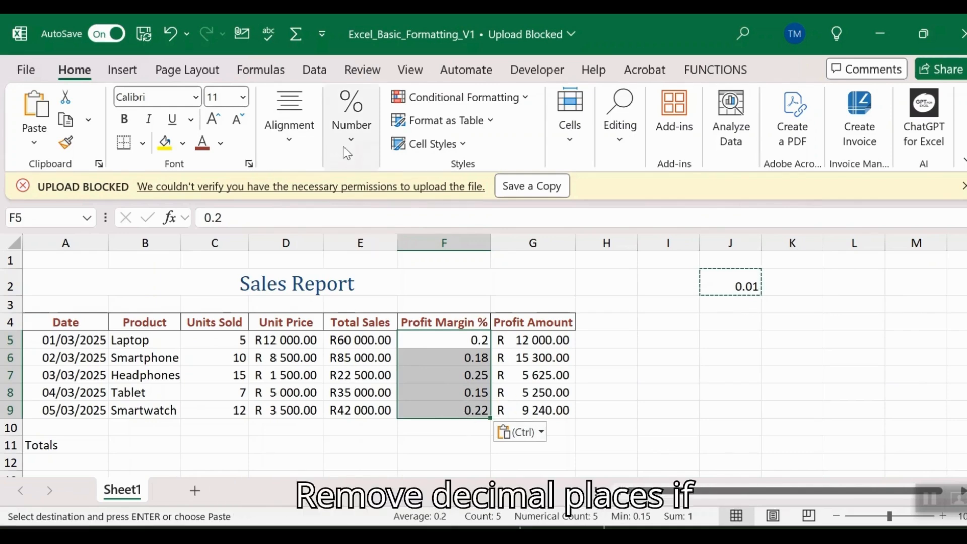
Step: Format the Profit Margin values in F5:F9 as Percentage with 0 decimal places, and clear the helper value from J2
{"action": "left_click", "coordinate": [351, 132]}
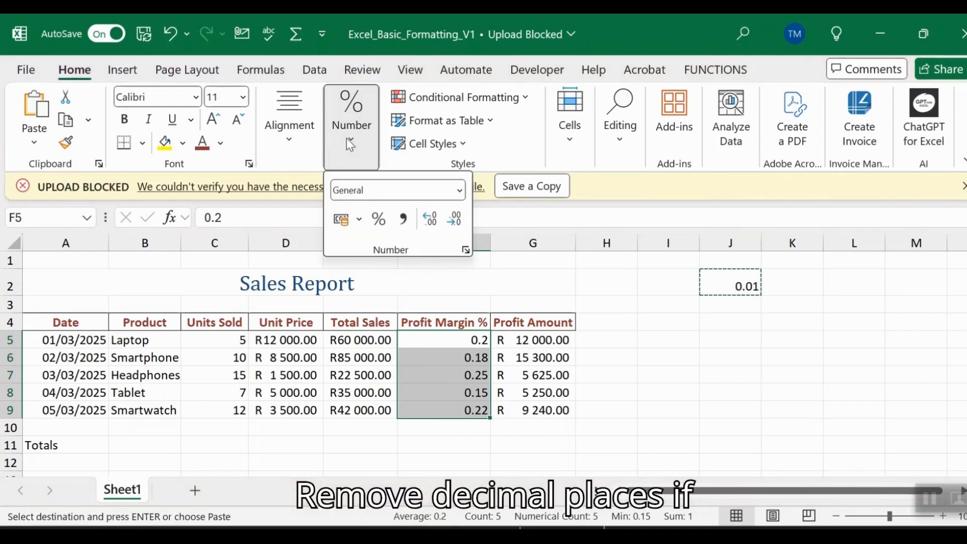
{"action": "left_click", "coordinate": [467, 251]}
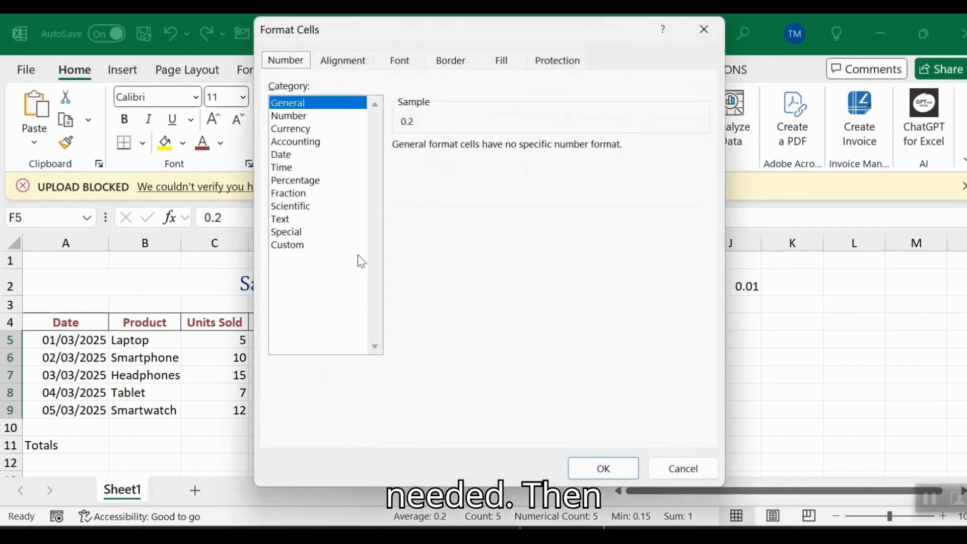
{"action": "left_click", "coordinate": [307, 184]}
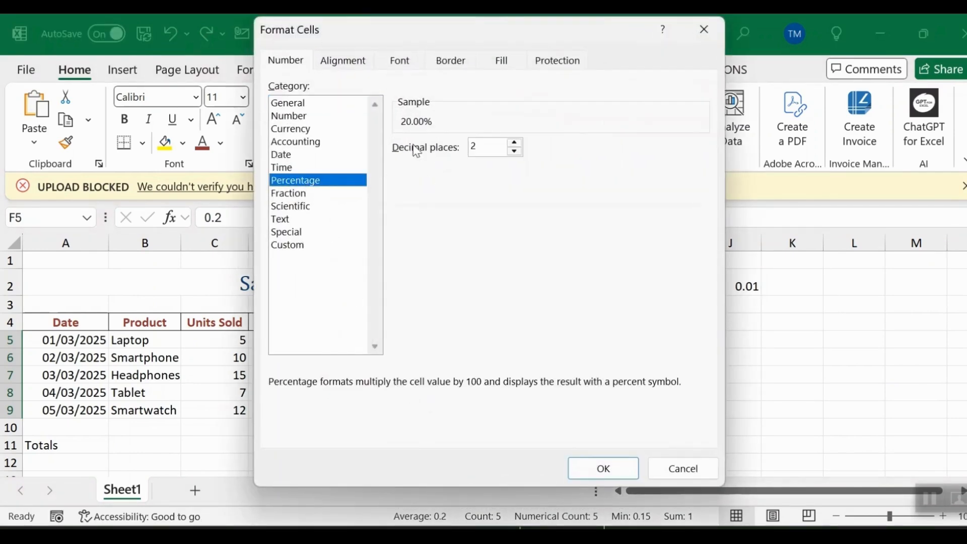
{"action": "left_click", "coordinate": [514, 151]}
{"action": "left_click", "coordinate": [514, 151]}
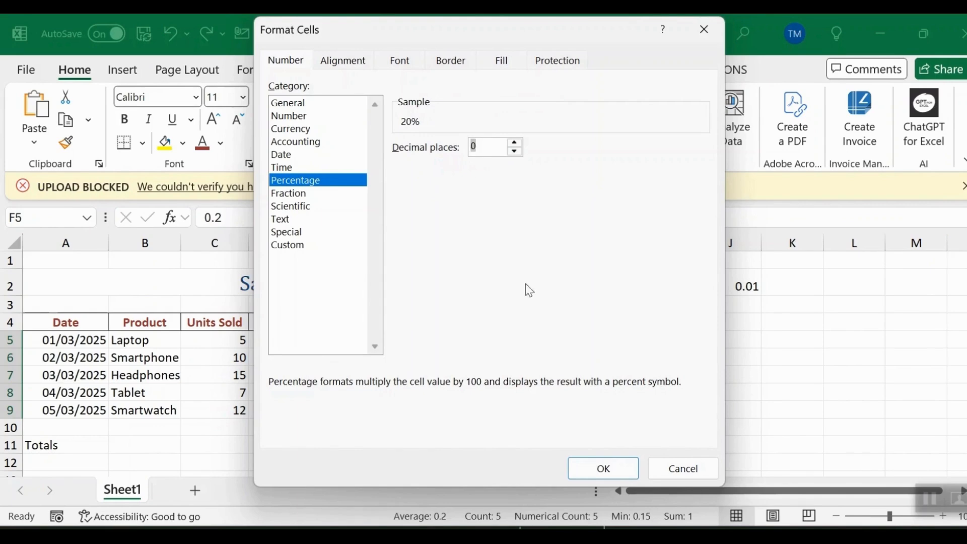
{"action": "left_click", "coordinate": [600, 469]}
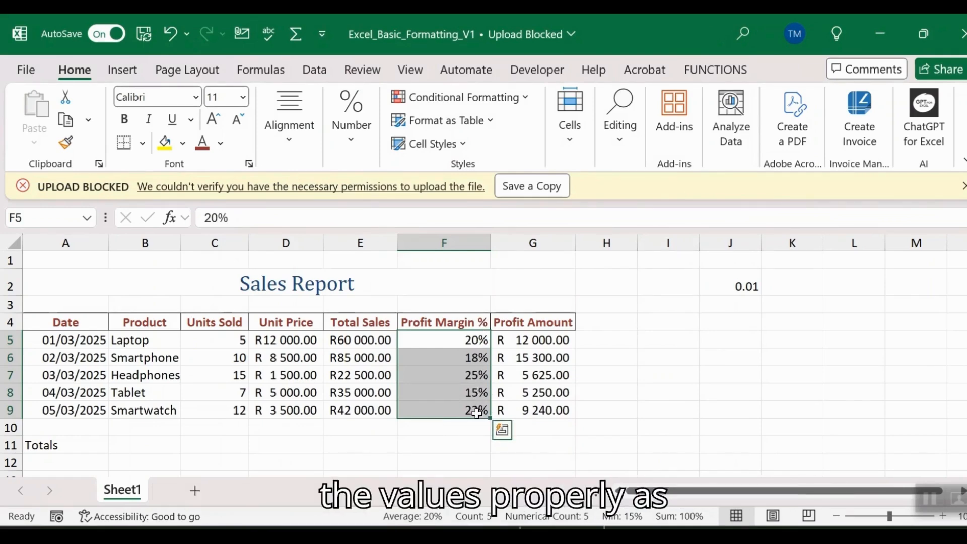
{"action": "left_click", "coordinate": [733, 288]}
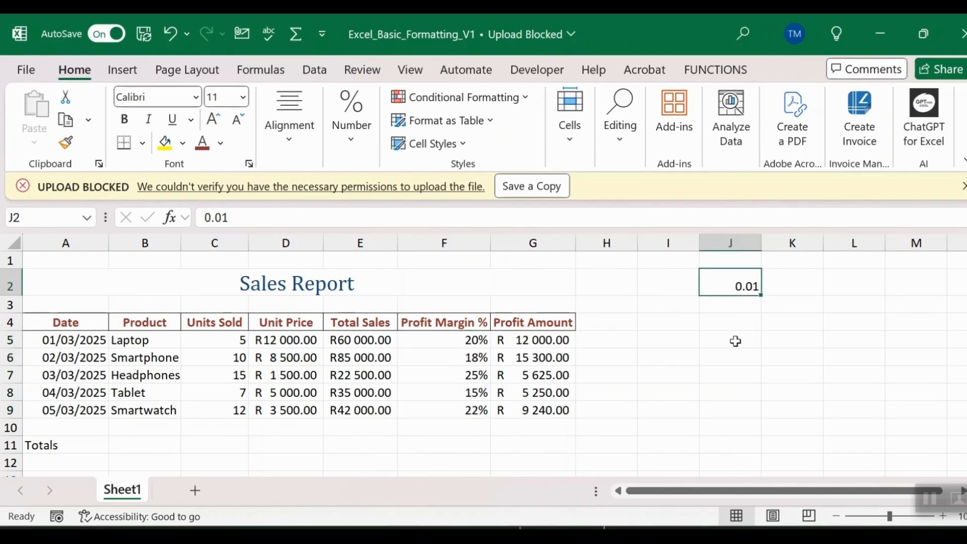
{"action": "key", "text": "Delete"}
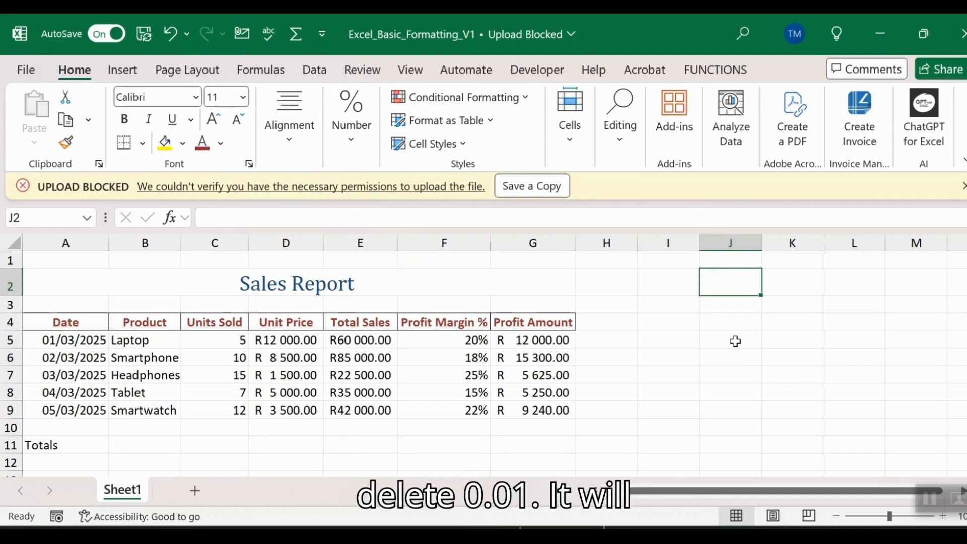
Step: Total the Units Sold column in C11 with AutoSum, using =SUM(C5:C10)
{"action": "scroll", "coordinate": [503, 416], "scroll_direction": "down", "scroll_amount": 1}
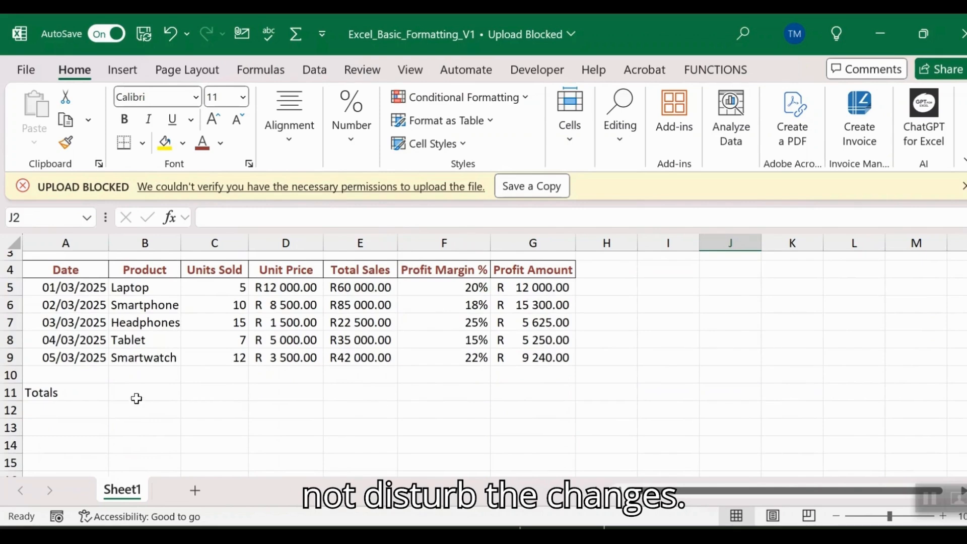
{"action": "left_click", "coordinate": [237, 392]}
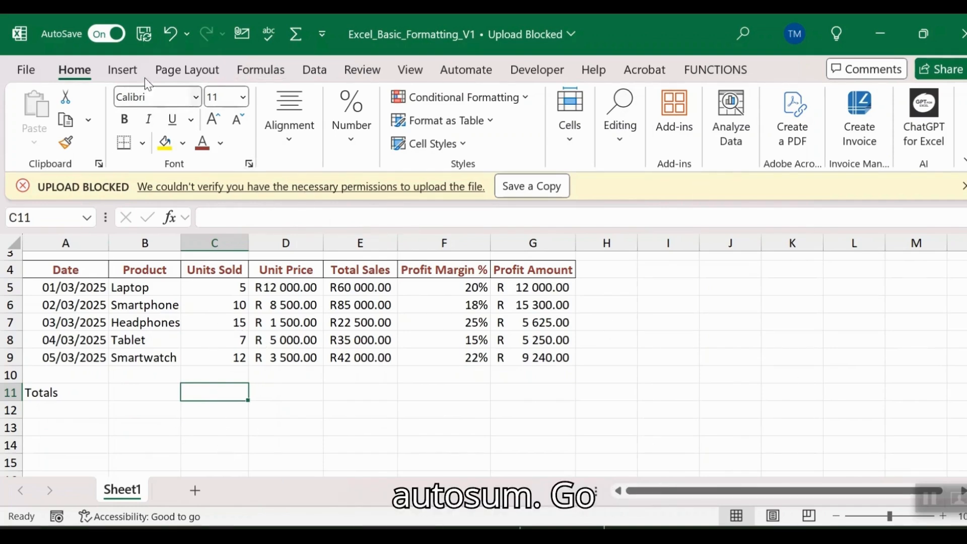
{"action": "left_click", "coordinate": [268, 67]}
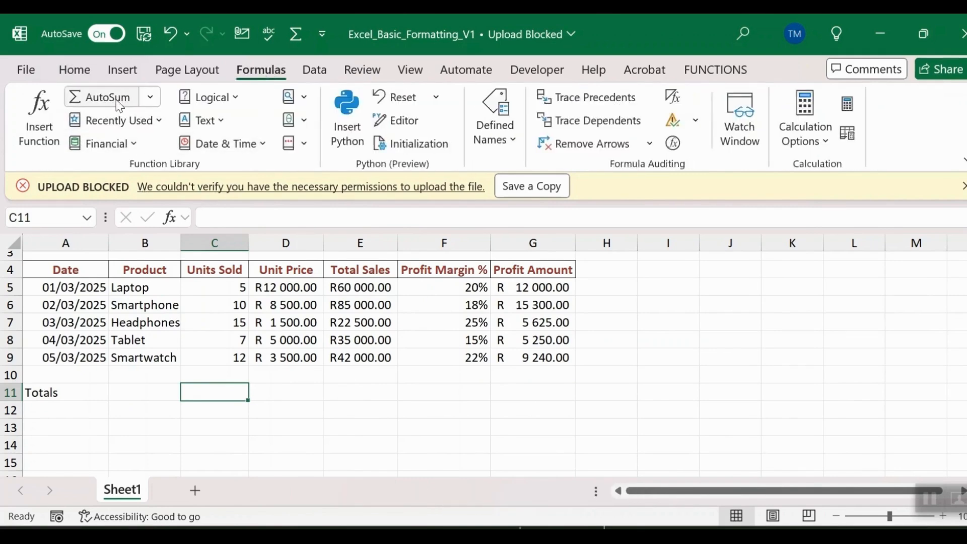
{"action": "left_click", "coordinate": [119, 106]}
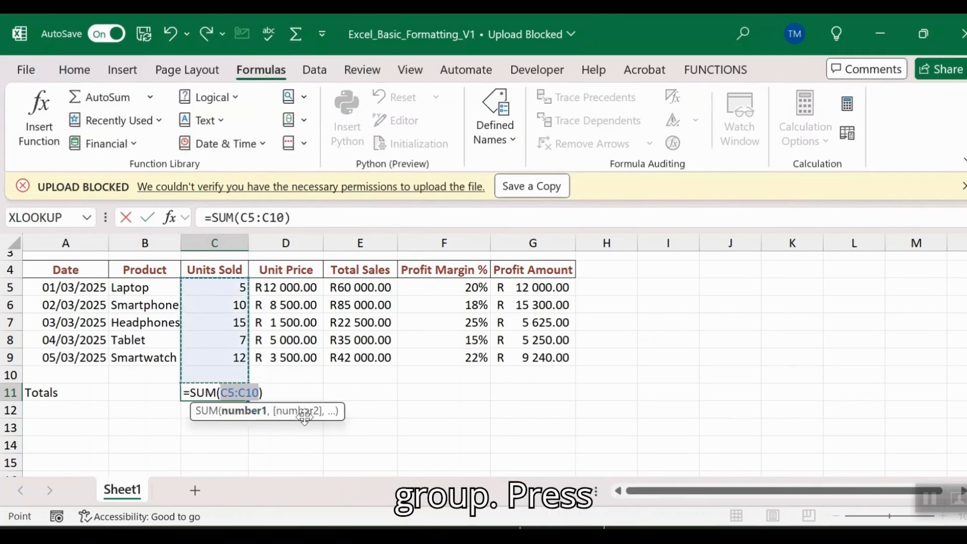
{"action": "key", "text": "Return"}
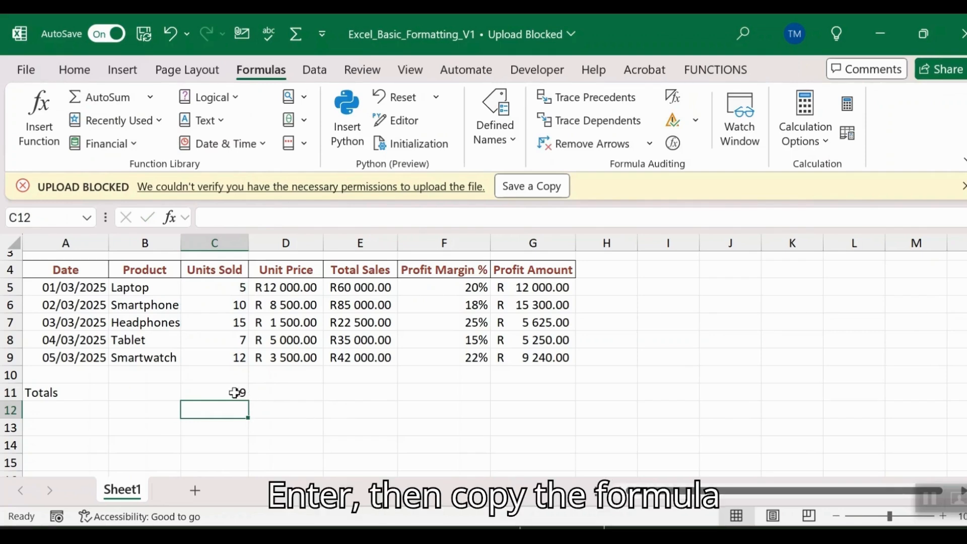
Step: Fill the C11 sum formula across the Totals row to G11, and clear the Profit Margin total in F11
{"action": "left_click", "coordinate": [235, 392]}
{"action": "left_click_drag", "start_coordinate": [247, 401], "coordinate": [563, 394]}
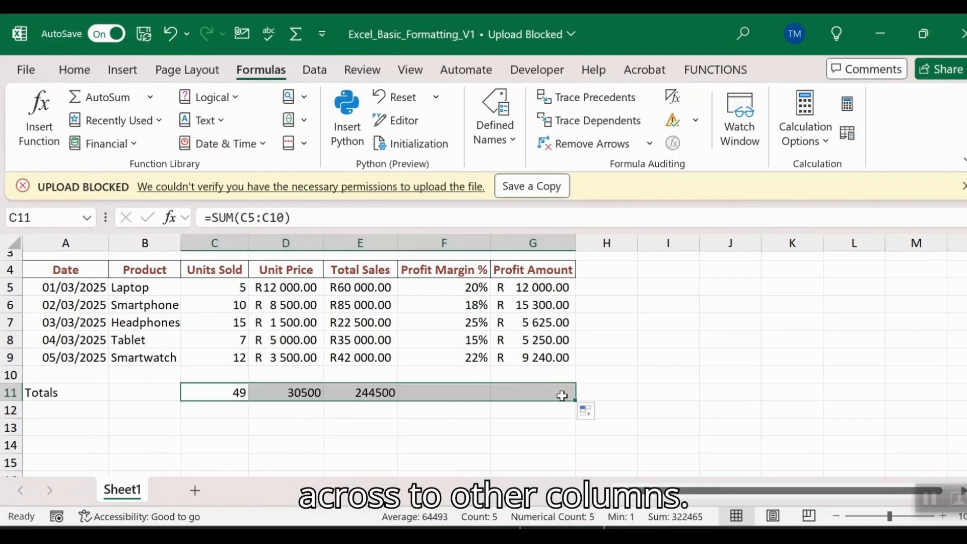
{"action": "left_click", "coordinate": [464, 393]}
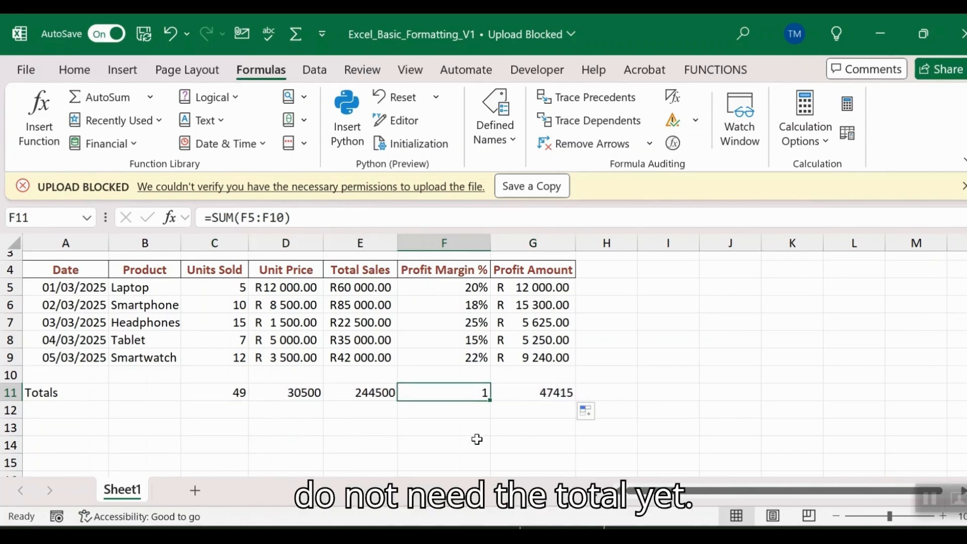
{"action": "key", "text": "Delete"}
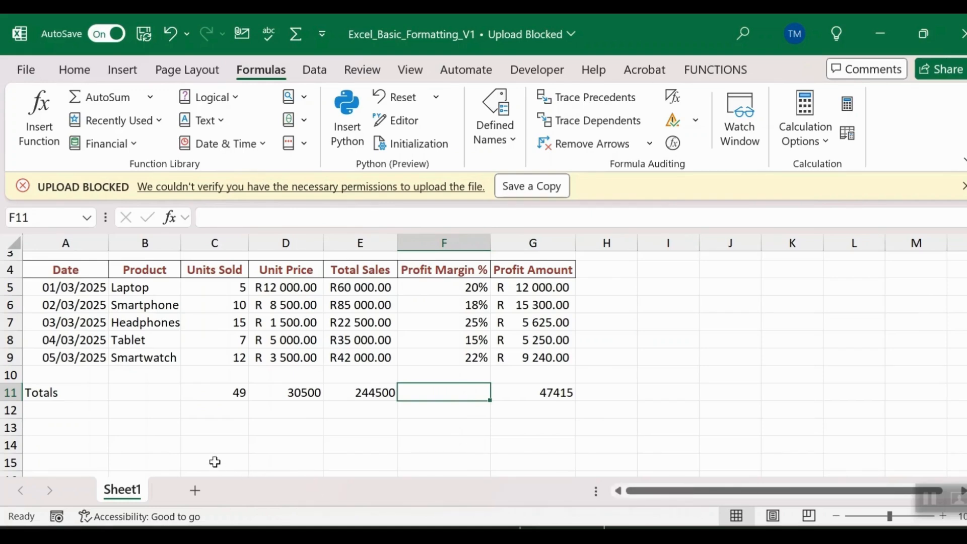
Step: Copy the currency formatting from Total Sales cell E6 onto the totals in C11:E11 and G11 with Format Painter
{"action": "left_click_drag", "start_coordinate": [210, 398], "coordinate": [347, 394]}
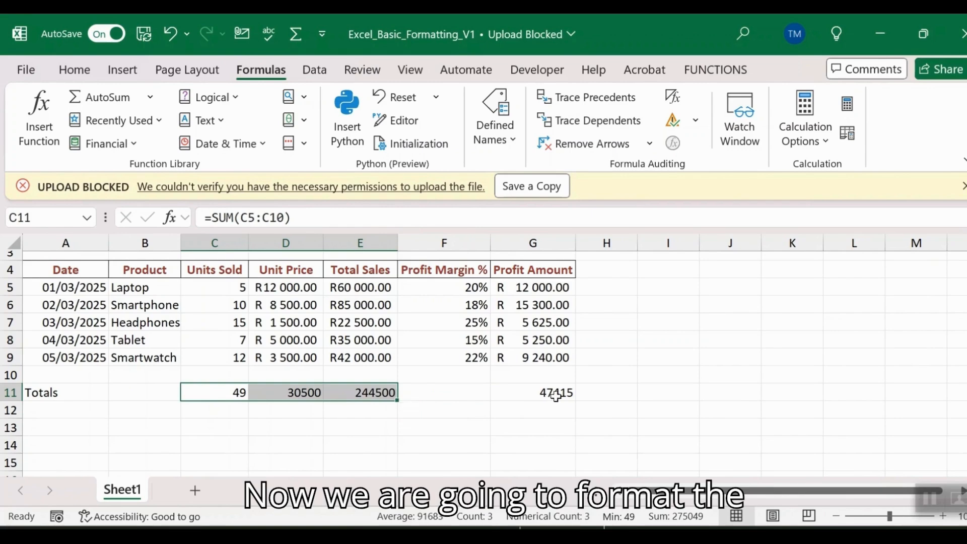
{"action": "left_click", "coordinate": [498, 392]}
{"action": "left_click", "coordinate": [361, 305]}
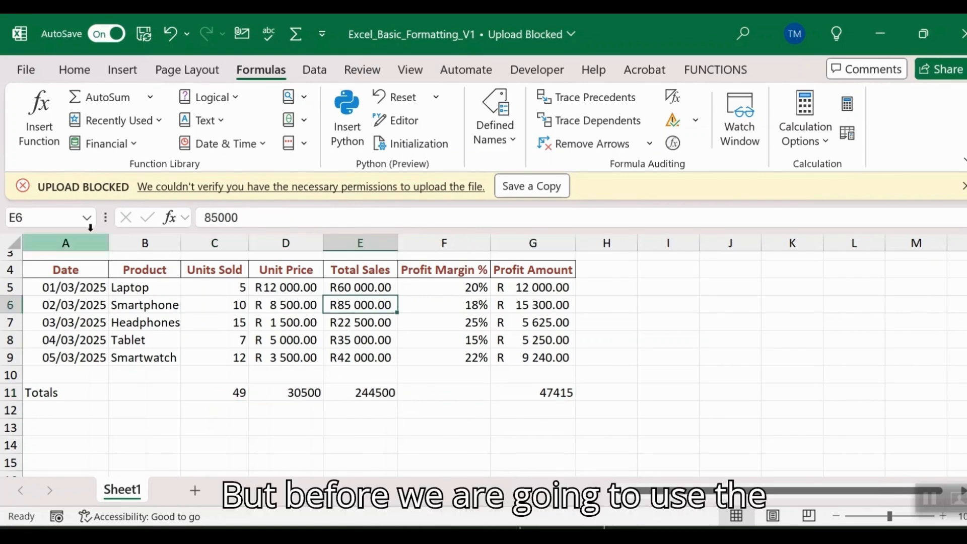
{"action": "left_click", "coordinate": [74, 69]}
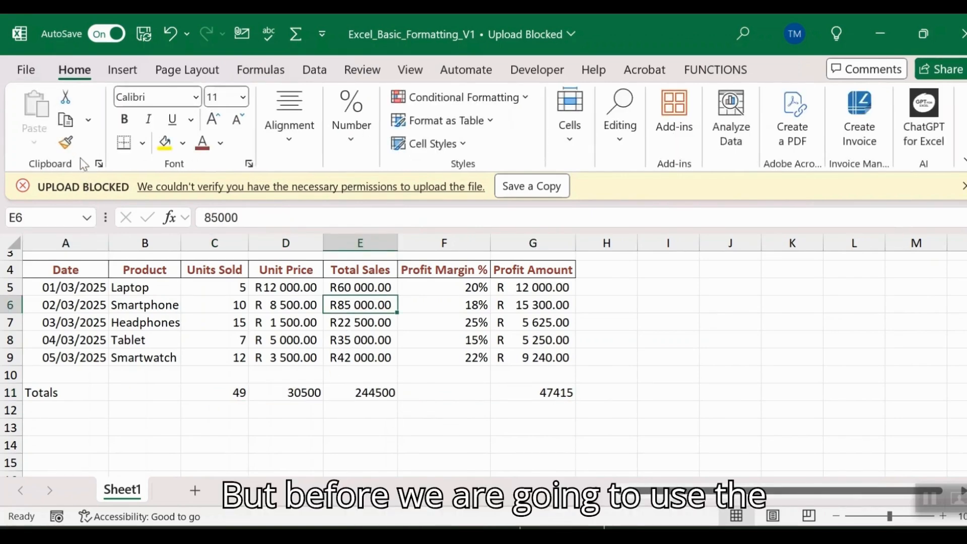
{"action": "left_click", "coordinate": [66, 143]}
{"action": "left_click", "coordinate": [209, 392]}
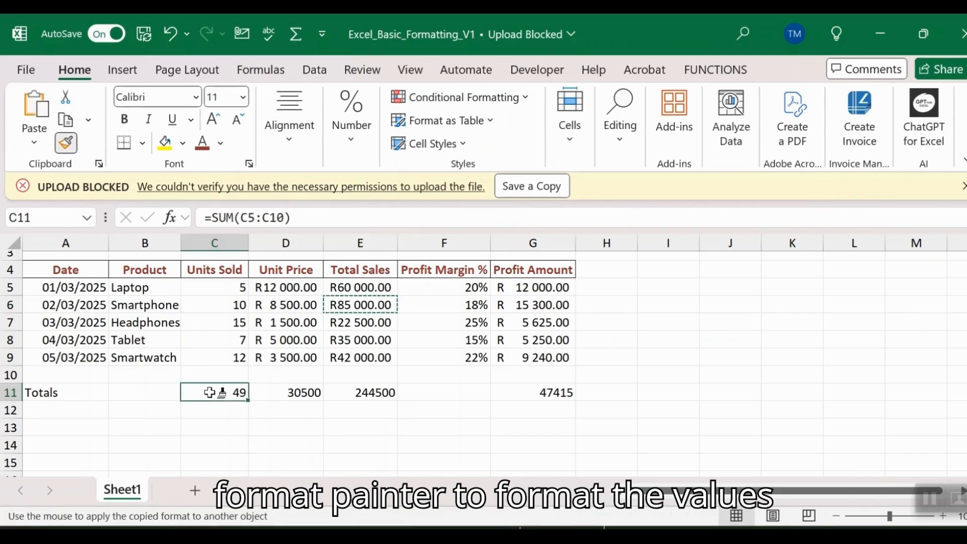
{"action": "left_click_drag", "start_coordinate": [209, 392], "coordinate": [358, 392]}
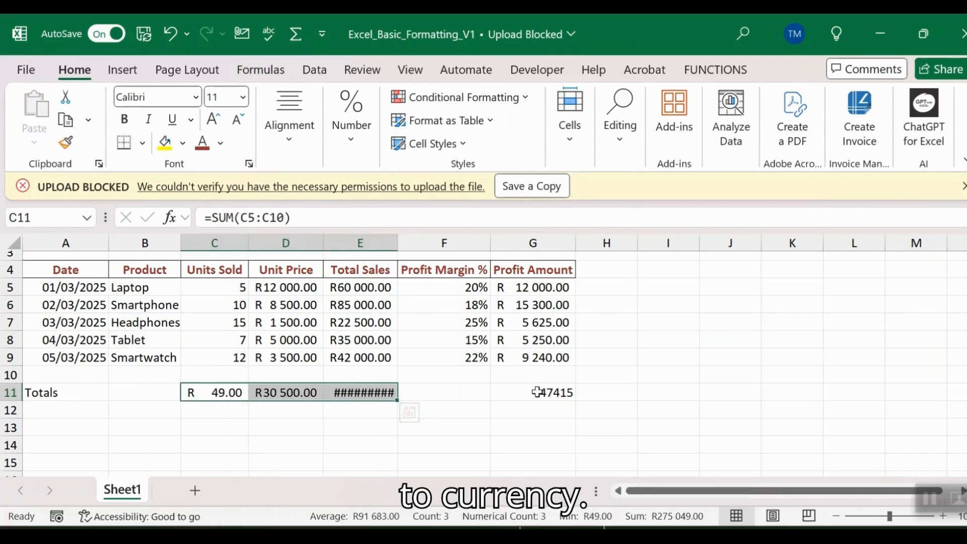
{"action": "left_click", "coordinate": [66, 144]}
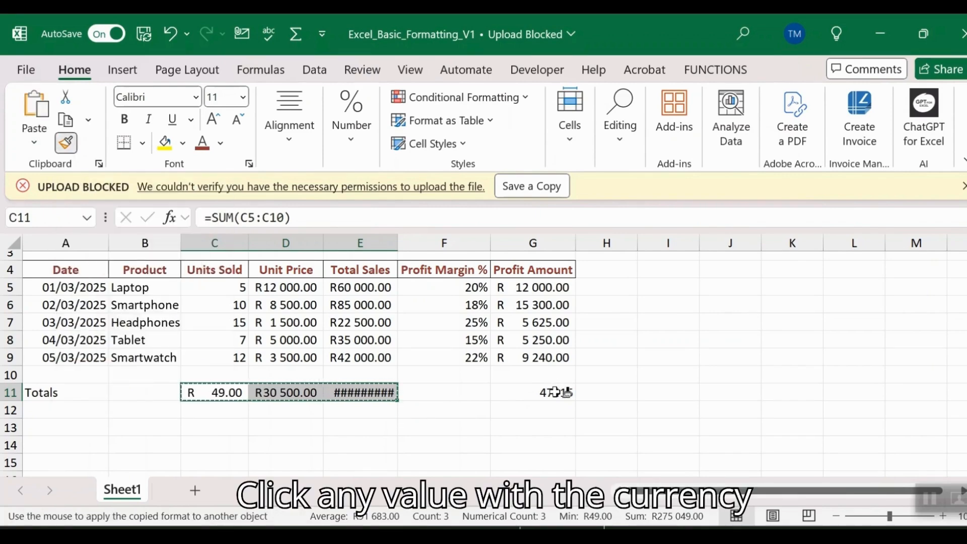
{"action": "left_click_drag", "start_coordinate": [554, 390], "coordinate": [664, 392]}
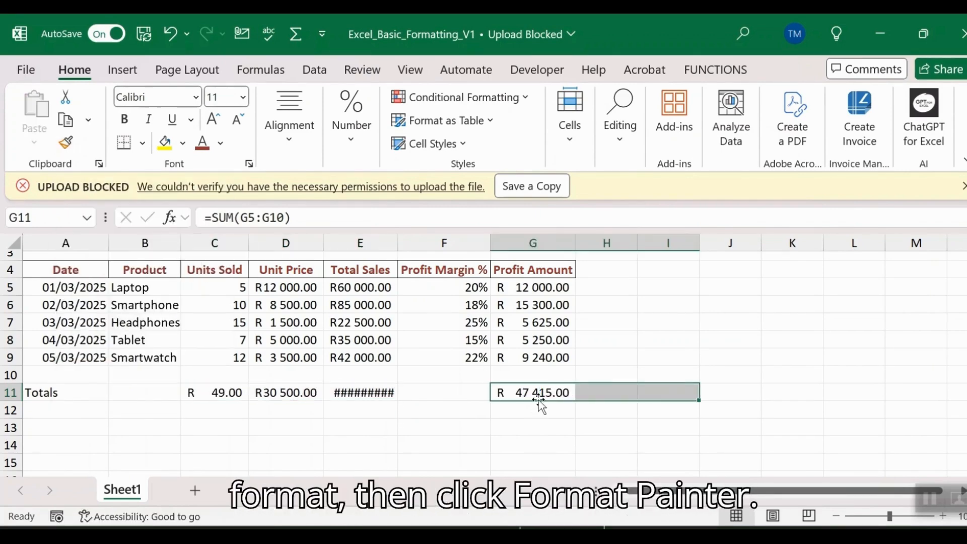
{"action": "left_click", "coordinate": [538, 398]}
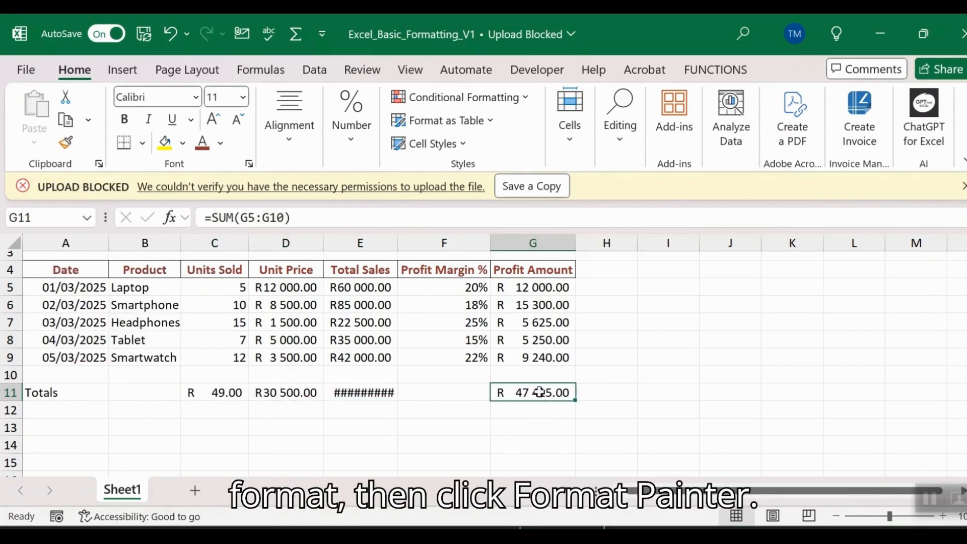
Step: Widen the Total Sales column E enough to fit the total in E11
{"action": "left_click", "coordinate": [367, 389]}
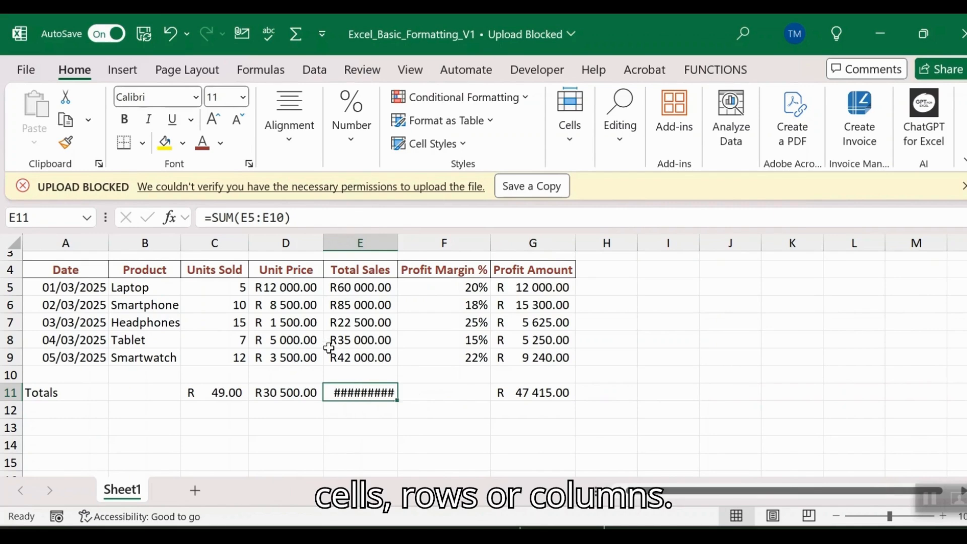
{"action": "left_click_drag", "start_coordinate": [399, 244], "coordinate": [421, 239]}
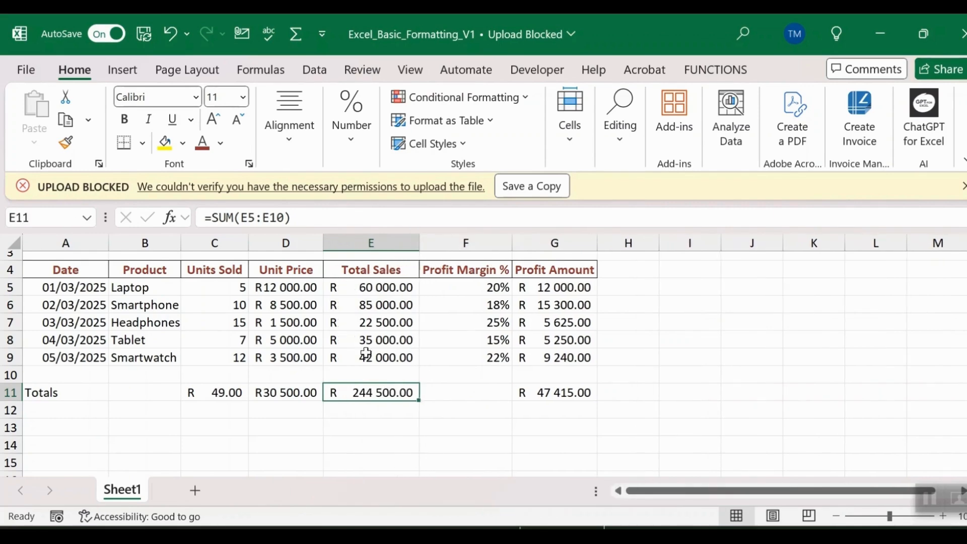
Step: Apply the Total cell style to the Totals row, A11:G11
{"action": "scroll", "coordinate": [386, 304], "scroll_direction": "up", "scroll_amount": 1}
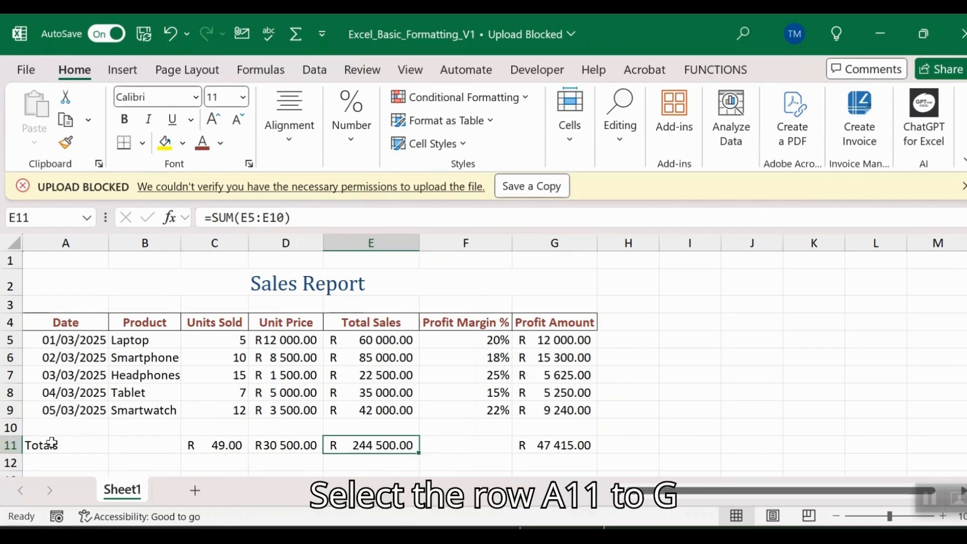
{"action": "left_click_drag", "start_coordinate": [48, 441], "coordinate": [540, 440]}
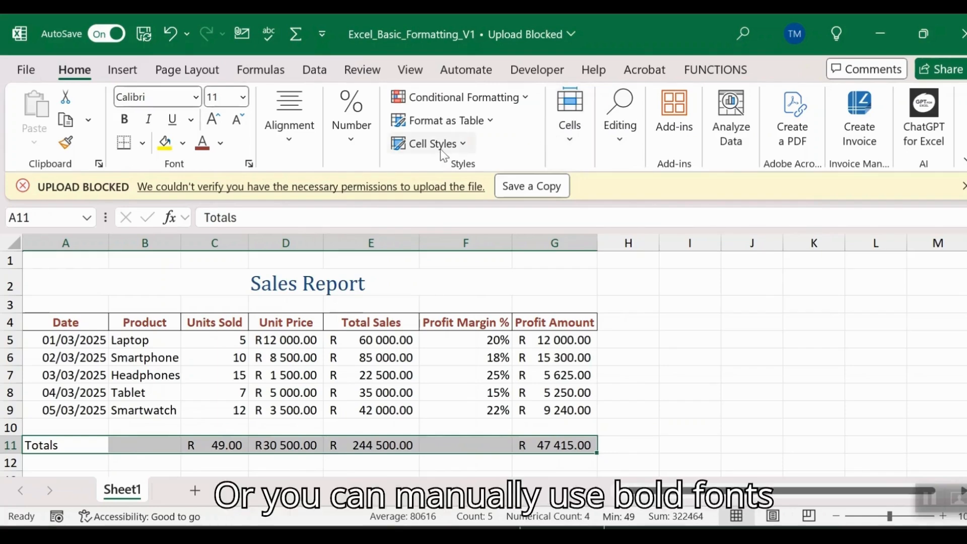
{"action": "left_click", "coordinate": [463, 144]}
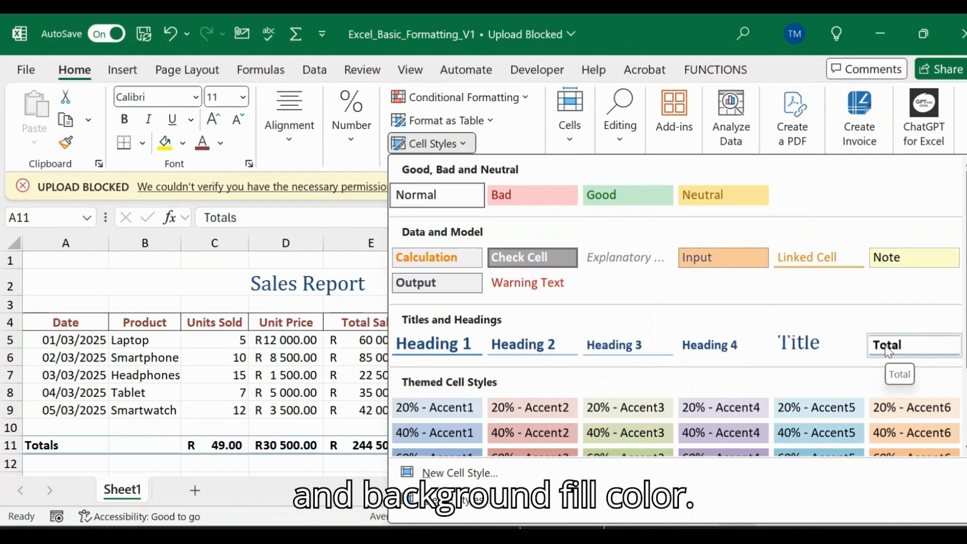
{"action": "left_click", "coordinate": [912, 348]}
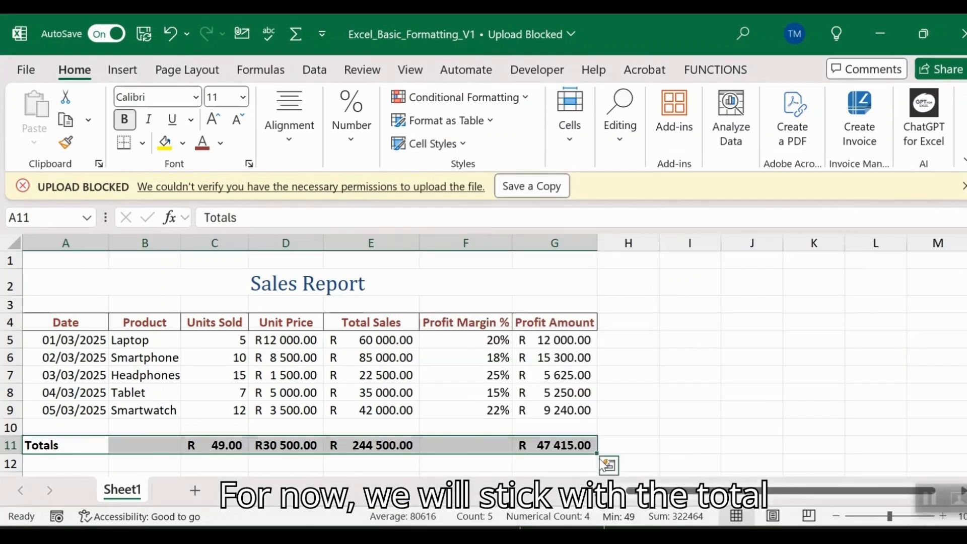
Step: Enter 100% as the Profit Margin total in F11
{"action": "left_click", "coordinate": [470, 446]}
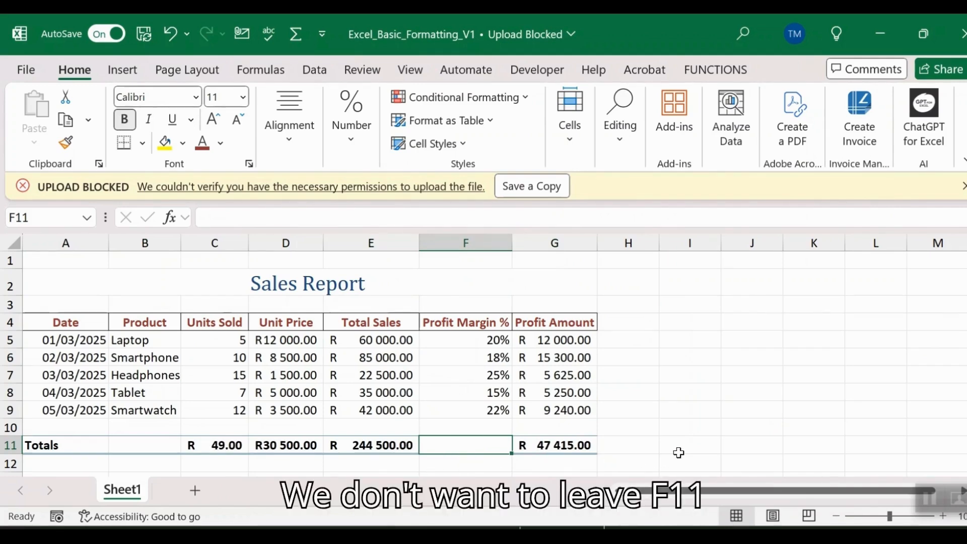
{"action": "type", "text": "100"}
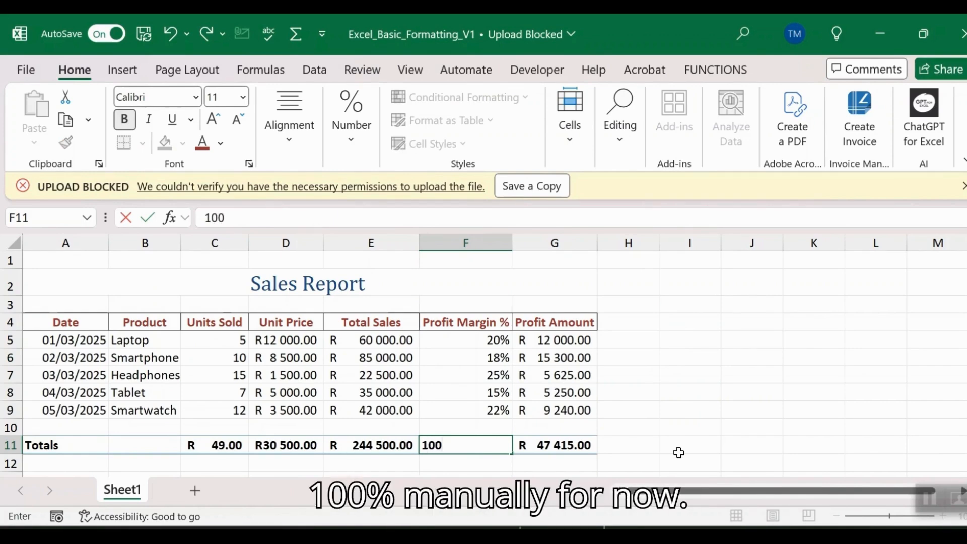
{"action": "type", "text": "%"}
{"action": "key", "text": "Return"}
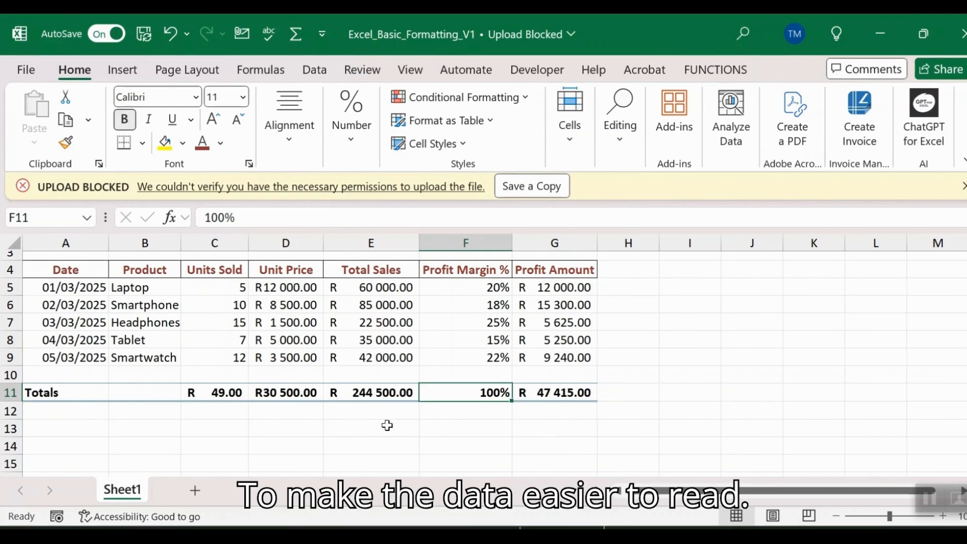
Step: Apply All Borders to the headings and sales data in A4:G9
{"action": "scroll", "coordinate": [337, 368], "scroll_direction": "up", "scroll_amount": 1}
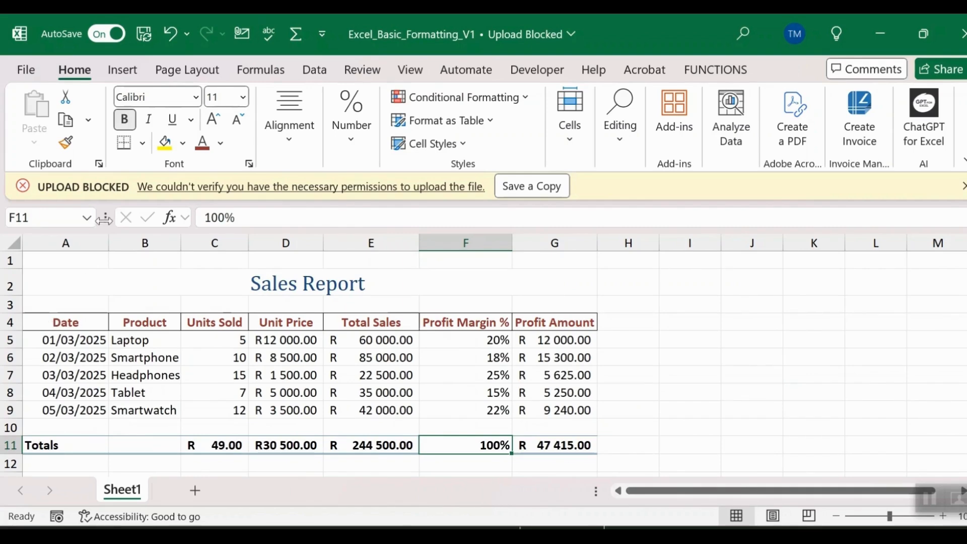
{"action": "left_click_drag", "start_coordinate": [78, 321], "coordinate": [583, 412]}
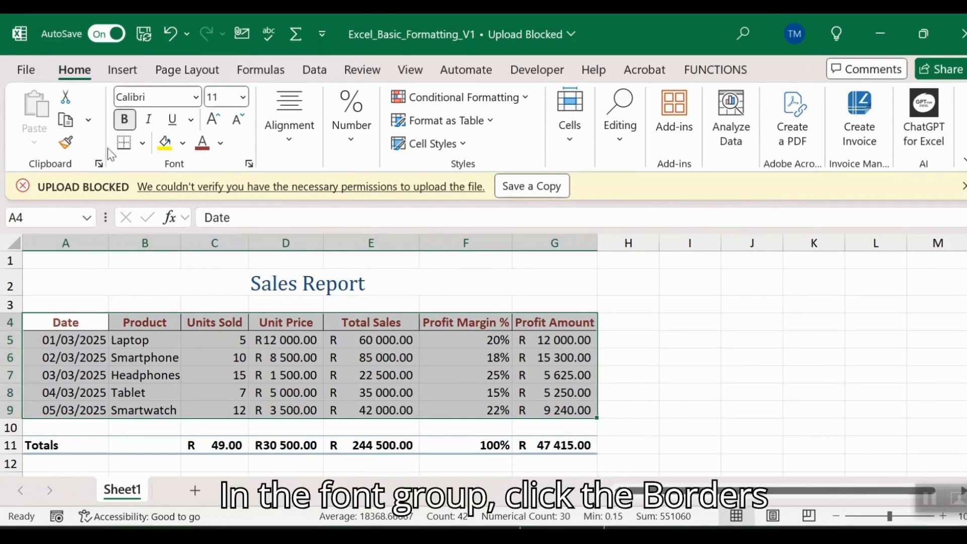
{"action": "left_click", "coordinate": [70, 322]}
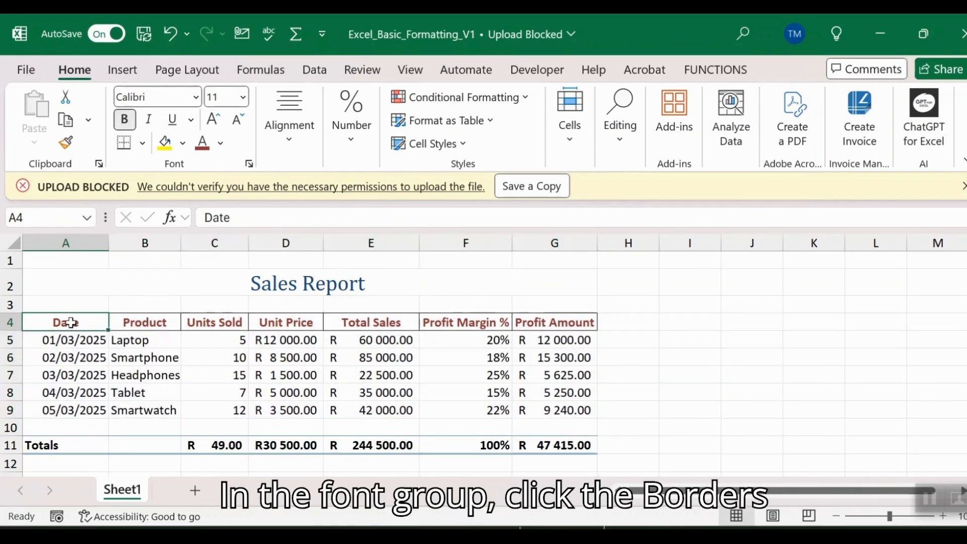
{"action": "left_click_drag", "start_coordinate": [101, 325], "coordinate": [565, 417]}
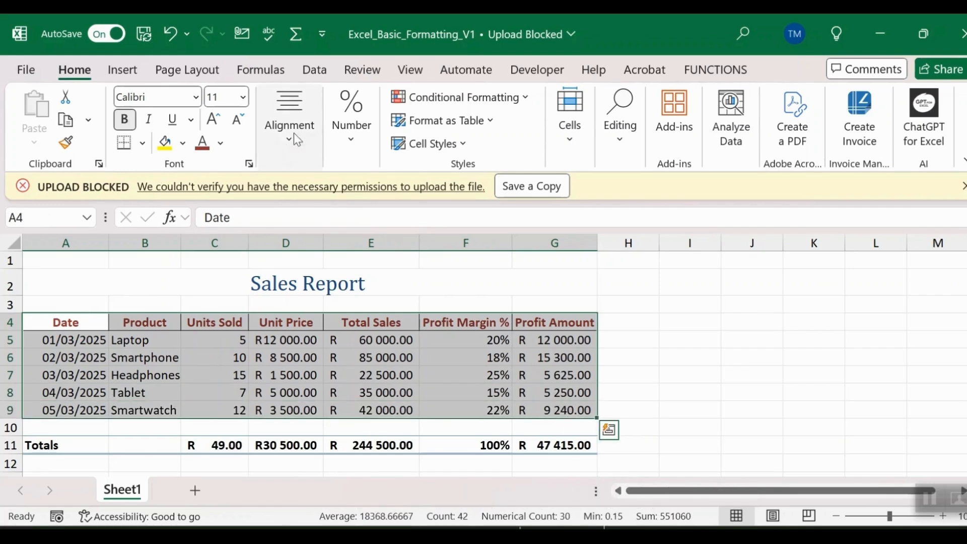
{"action": "left_click", "coordinate": [143, 143]}
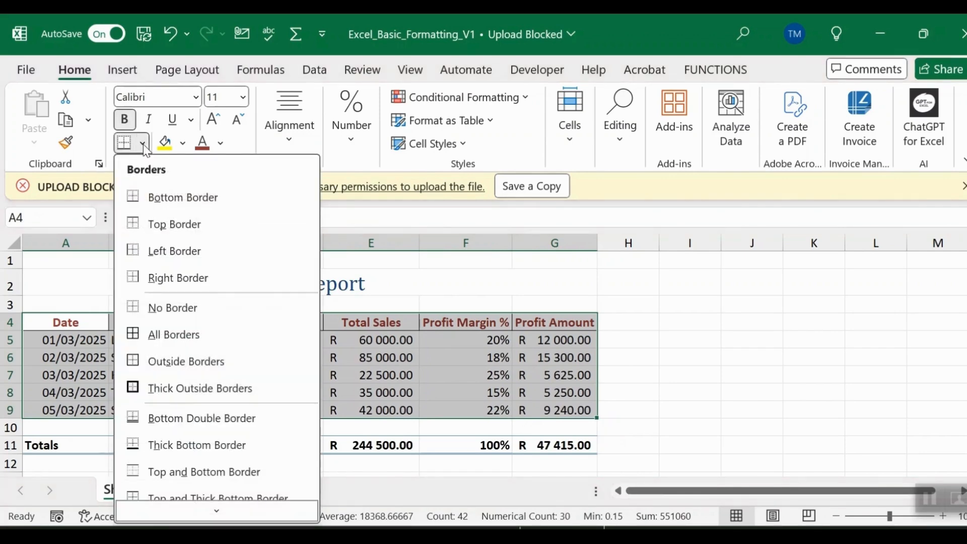
{"action": "left_click", "coordinate": [185, 335]}
{"action": "left_click", "coordinate": [536, 395]}
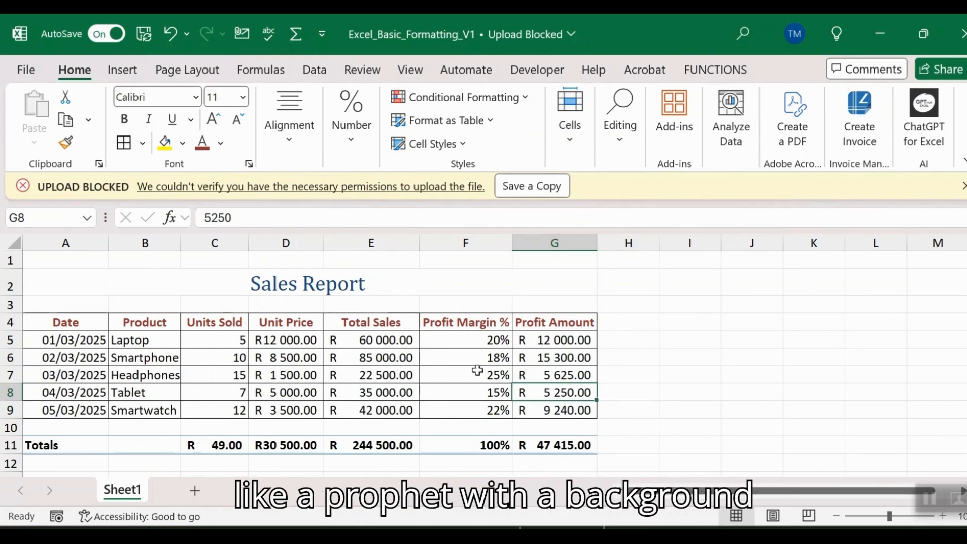
Step: Fill the Profit Margin cells F5:F9 with a soft light blue theme color
{"action": "left_click_drag", "start_coordinate": [463, 338], "coordinate": [462, 408]}
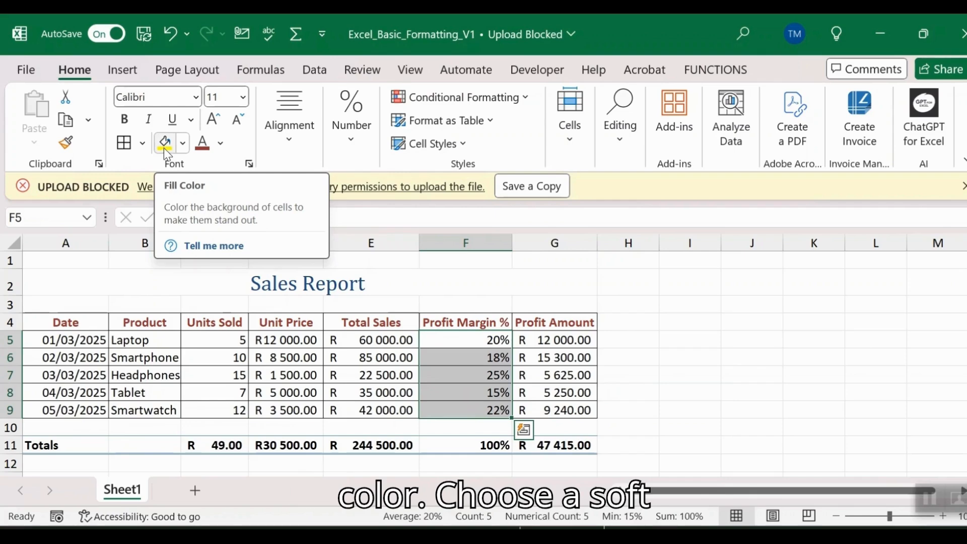
{"action": "left_click", "coordinate": [183, 146]}
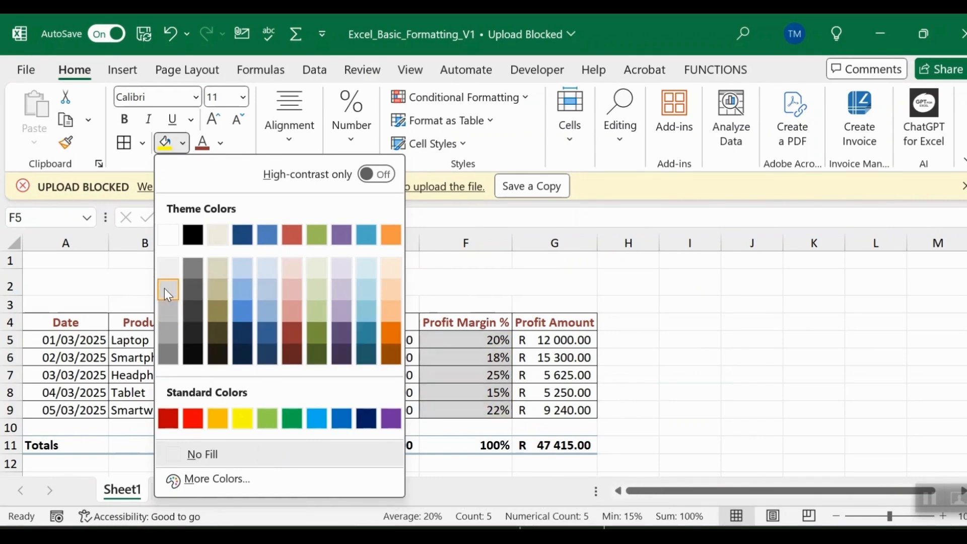
{"action": "left_click", "coordinate": [264, 289]}
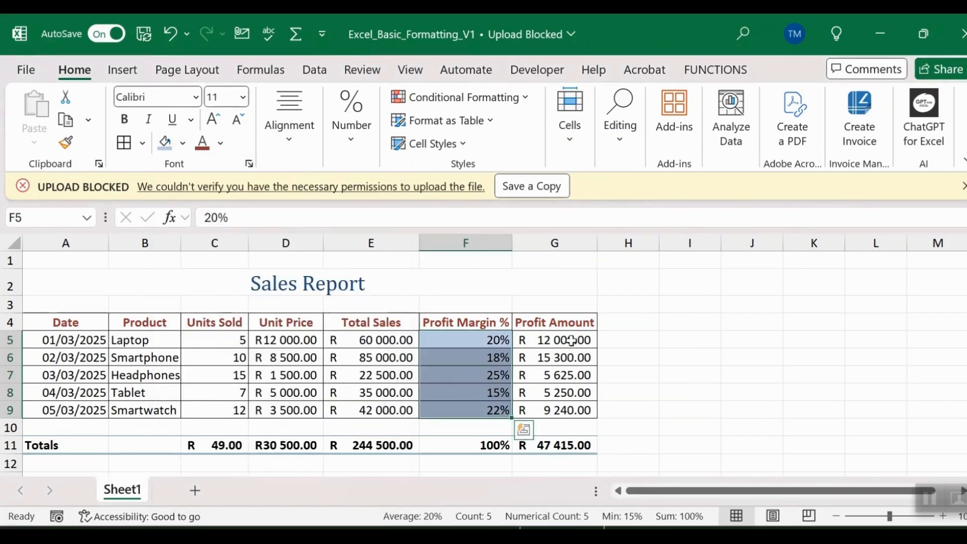
Step: Apply the 40% - Accent2 cell style to the Total Sales values in E5:E9
{"action": "left_click_drag", "start_coordinate": [570, 338], "coordinate": [565, 373]}
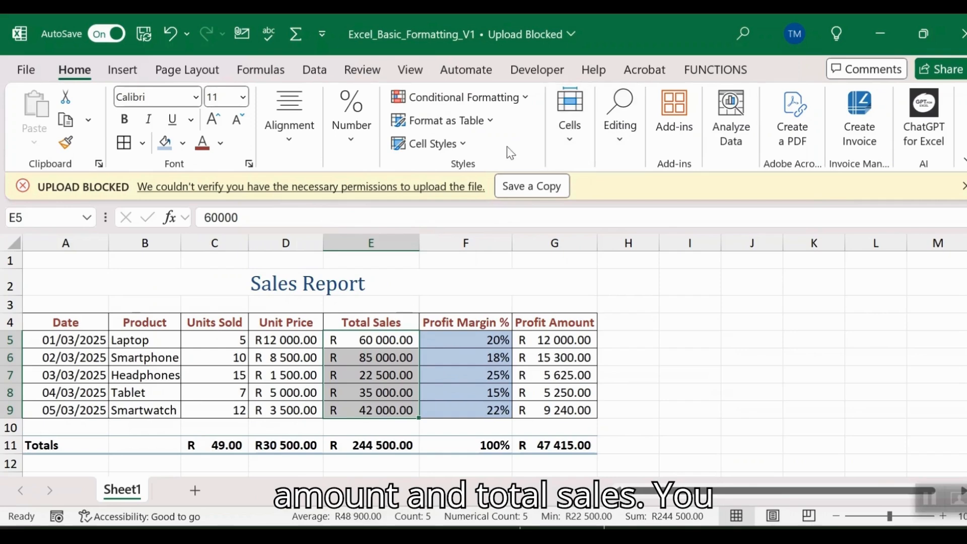
{"action": "left_click", "coordinate": [462, 144]}
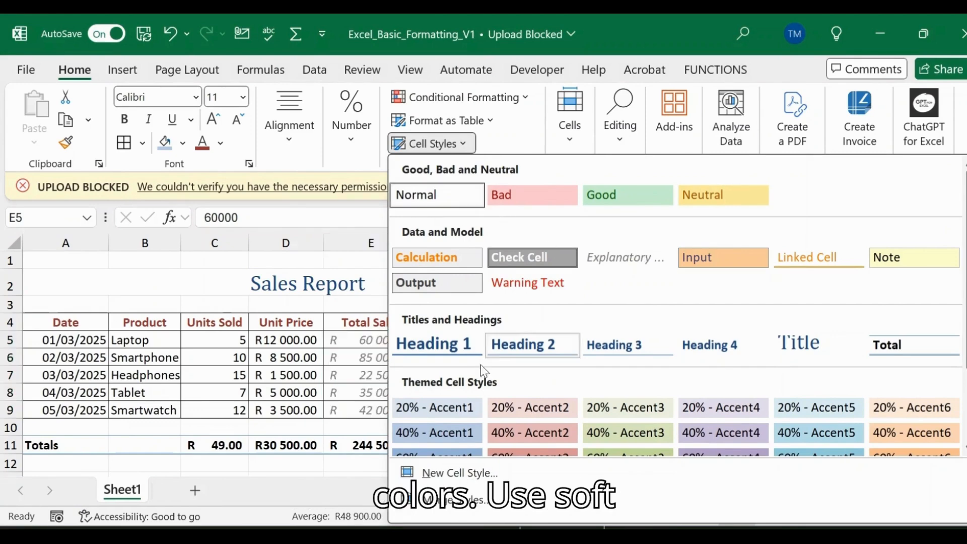
{"action": "scroll", "coordinate": [438, 408], "scroll_direction": "down", "scroll_amount": 1}
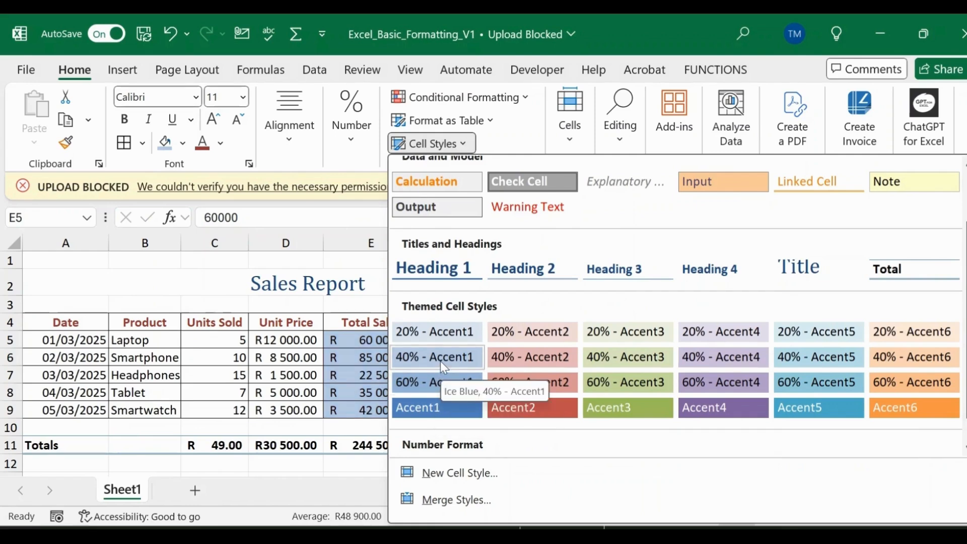
{"action": "left_click", "coordinate": [548, 360]}
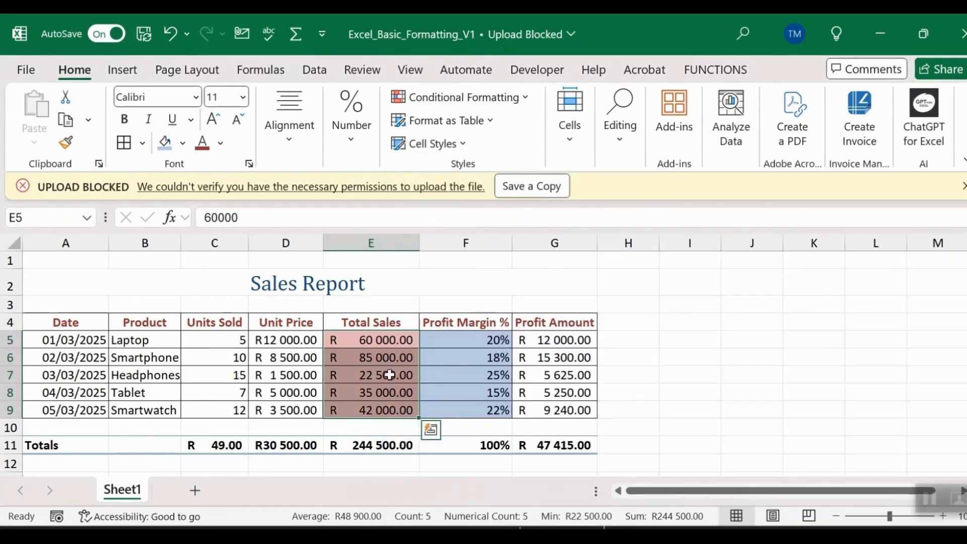
{"action": "left_click", "coordinate": [371, 405]}
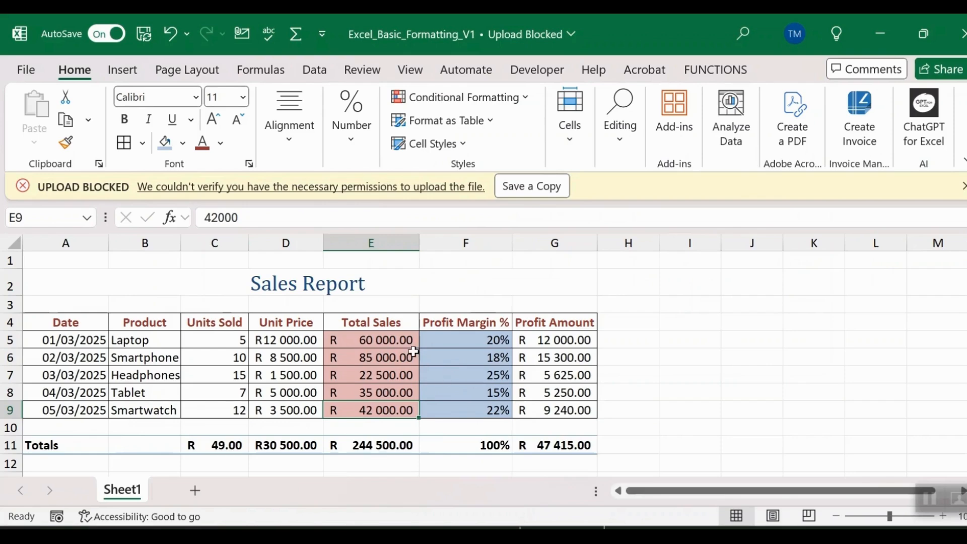
Step: Apply the 40% - Accent6 cell style to the Profit Amount values in G5:G9
{"action": "left_click_drag", "start_coordinate": [554, 341], "coordinate": [553, 407]}
{"action": "left_click", "coordinate": [463, 145]}
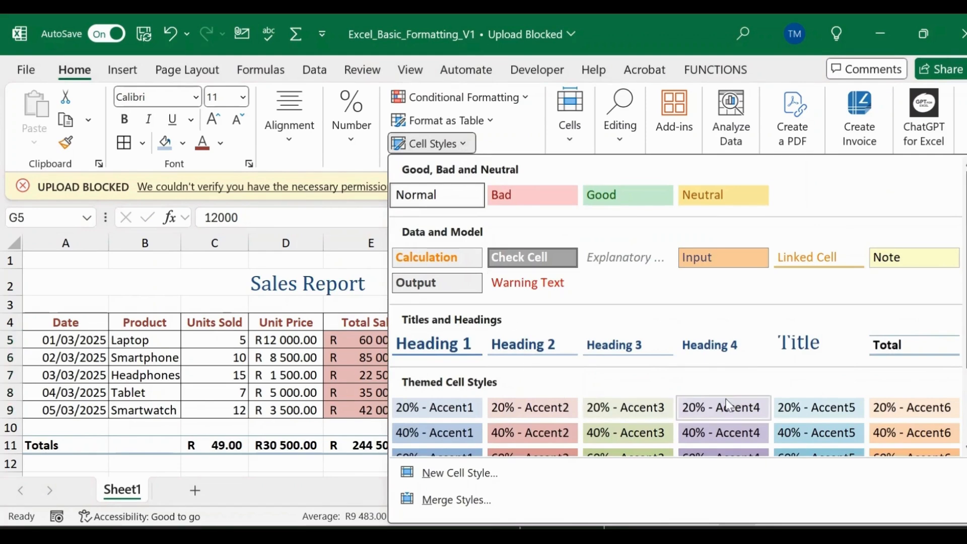
{"action": "scroll", "coordinate": [899, 434], "scroll_direction": "down", "scroll_amount": 3}
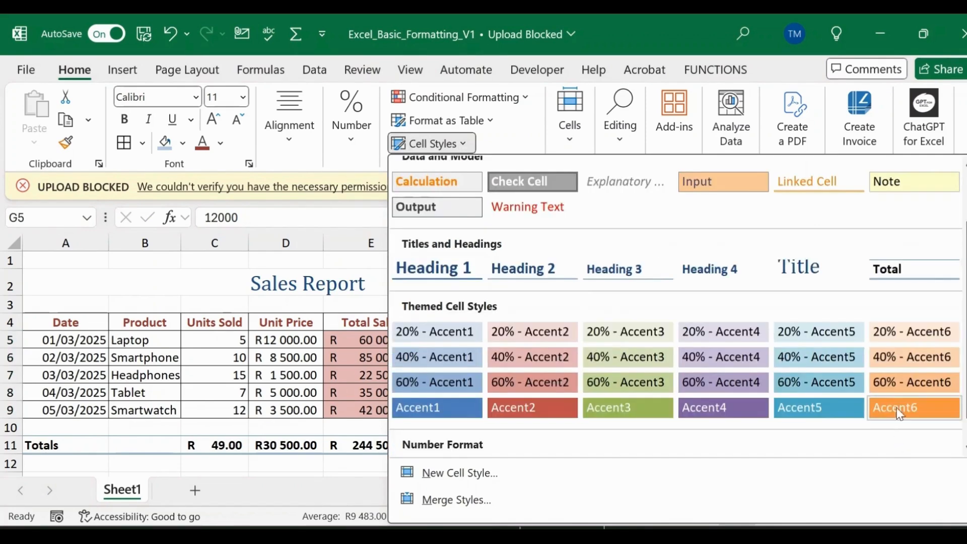
{"action": "left_click", "coordinate": [899, 364]}
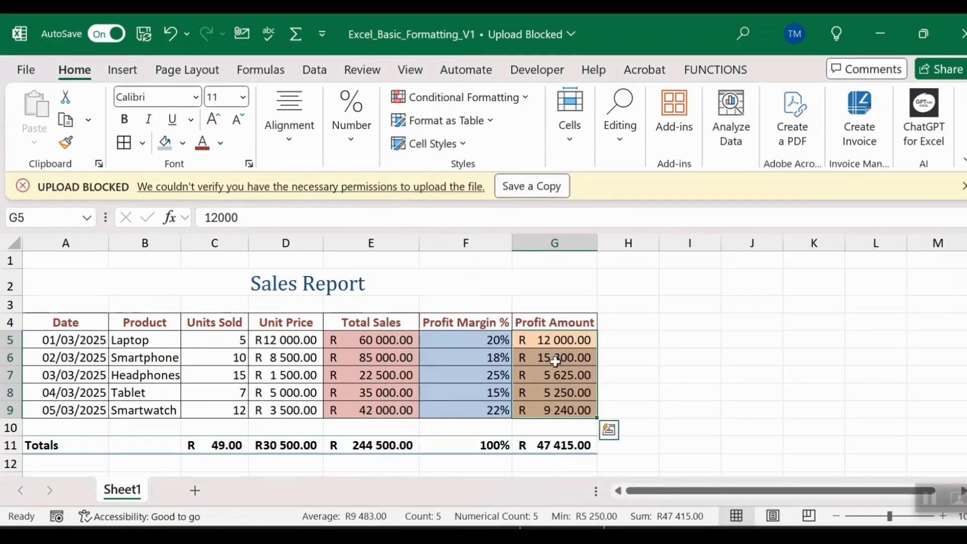
{"action": "left_click", "coordinate": [544, 379]}
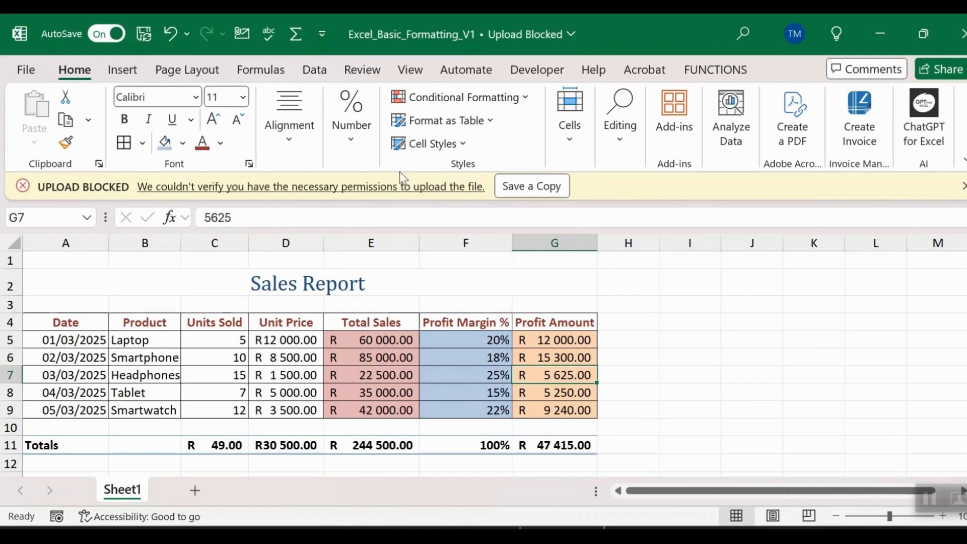
{"action": "left_click", "coordinate": [462, 145]}
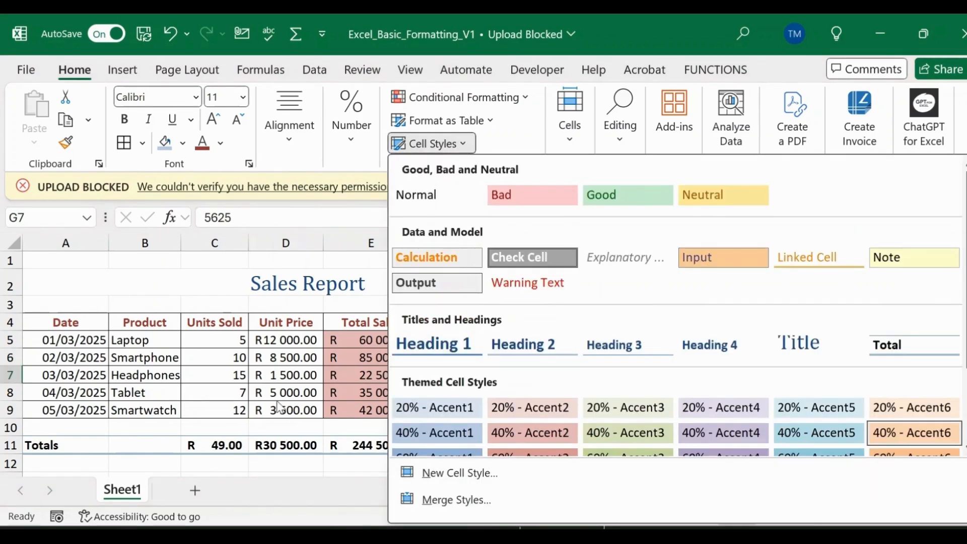
{"action": "left_click", "coordinate": [363, 360]}
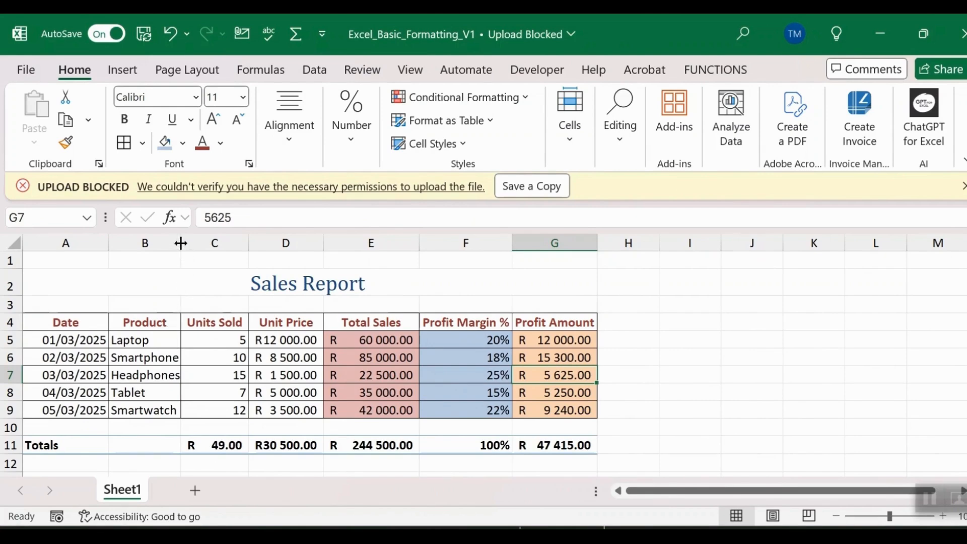
Step: Widen the Product column B and the Date column A slightly so their contents fit comfortably
{"action": "left_click_drag", "start_coordinate": [181, 243], "coordinate": [192, 244]}
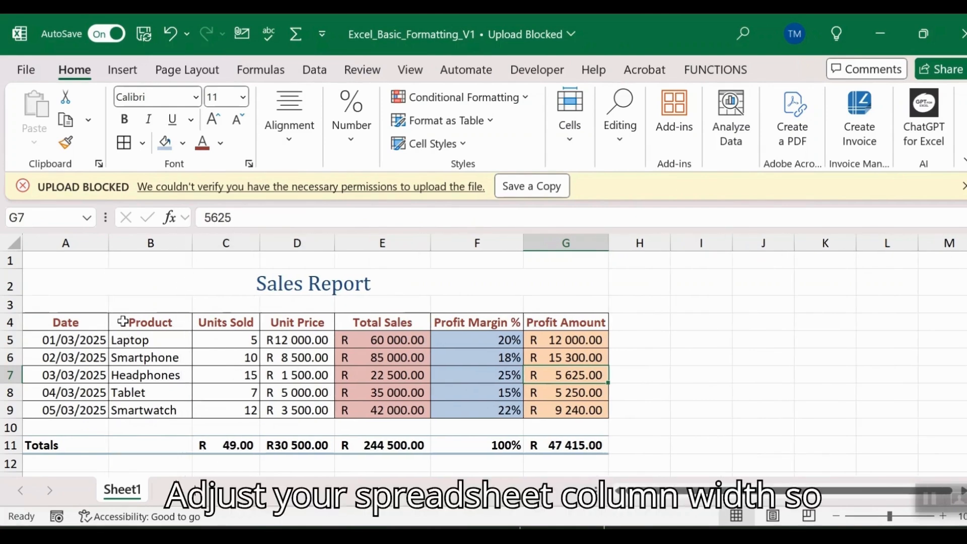
{"action": "left_click_drag", "start_coordinate": [109, 243], "coordinate": [115, 241]}
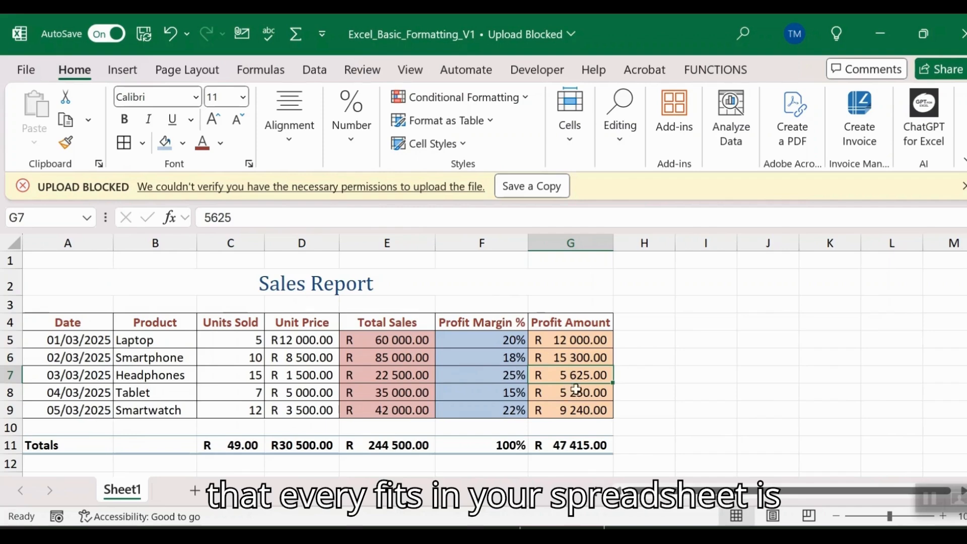
{"action": "scroll", "coordinate": [577, 389], "scroll_direction": "down", "scroll_amount": 2}
{"action": "scroll", "coordinate": [581, 384], "scroll_direction": "up", "scroll_amount": 2}
{"action": "scroll", "coordinate": [581, 383], "scroll_direction": "down", "scroll_amount": 2}
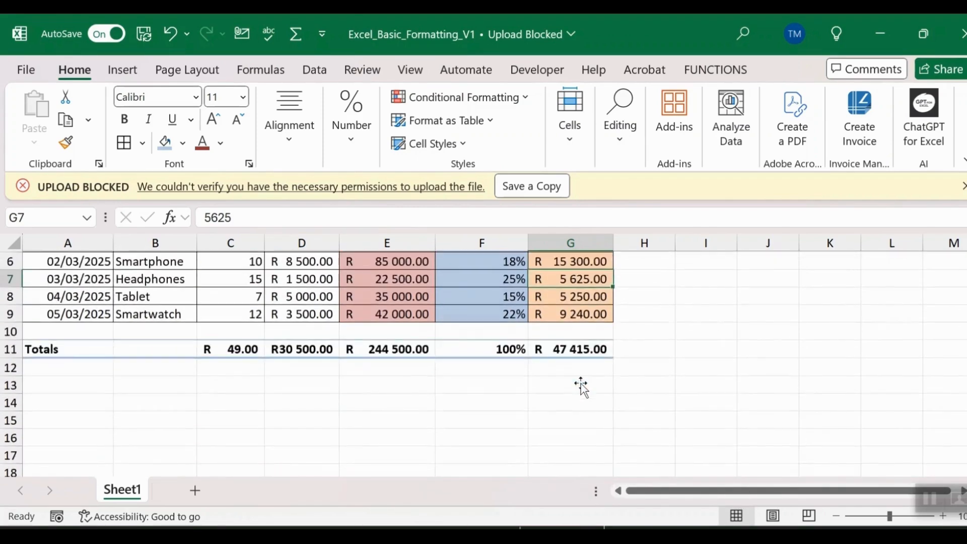
{"action": "scroll", "coordinate": [581, 385], "scroll_direction": "up", "scroll_amount": 2}
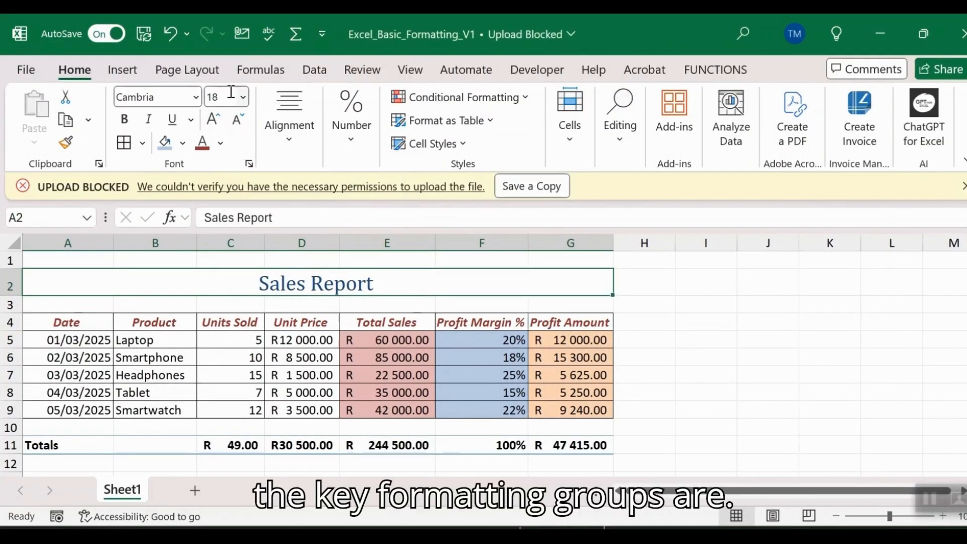
{"action": "left_click", "coordinate": [289, 138]}
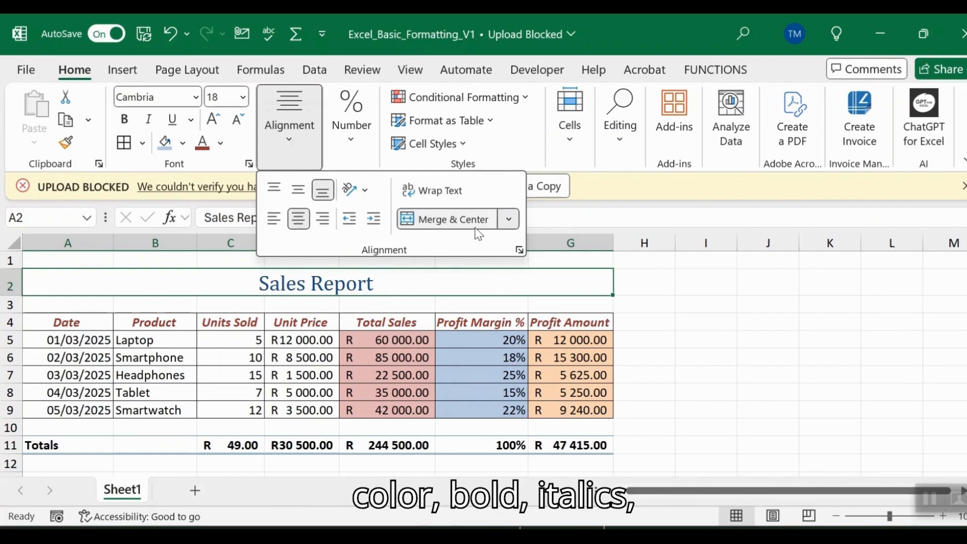
{"action": "left_click", "coordinate": [356, 407]}
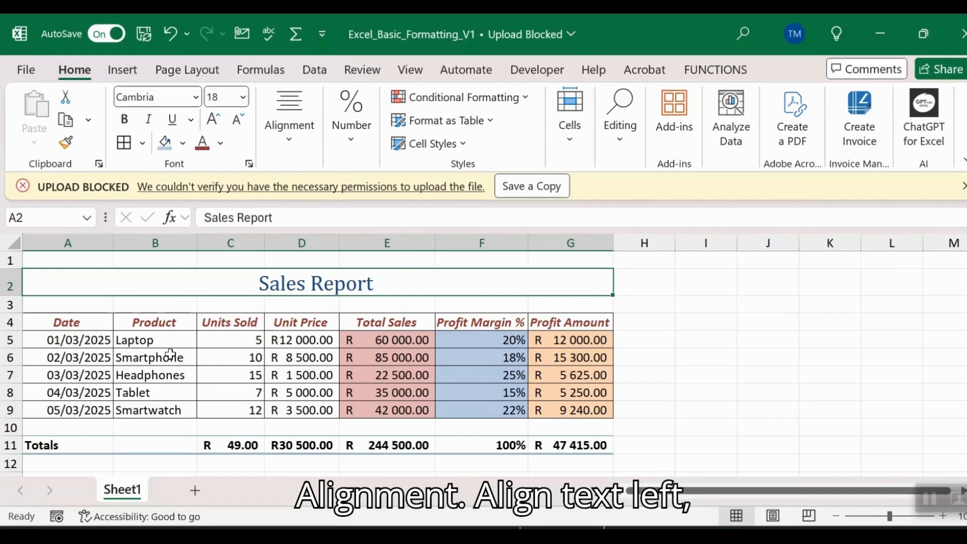
Step: Try angling the product names in B5:B9 counterclockwise
{"action": "left_click", "coordinate": [172, 340]}
{"action": "left_click_drag", "start_coordinate": [172, 340], "coordinate": [173, 409]}
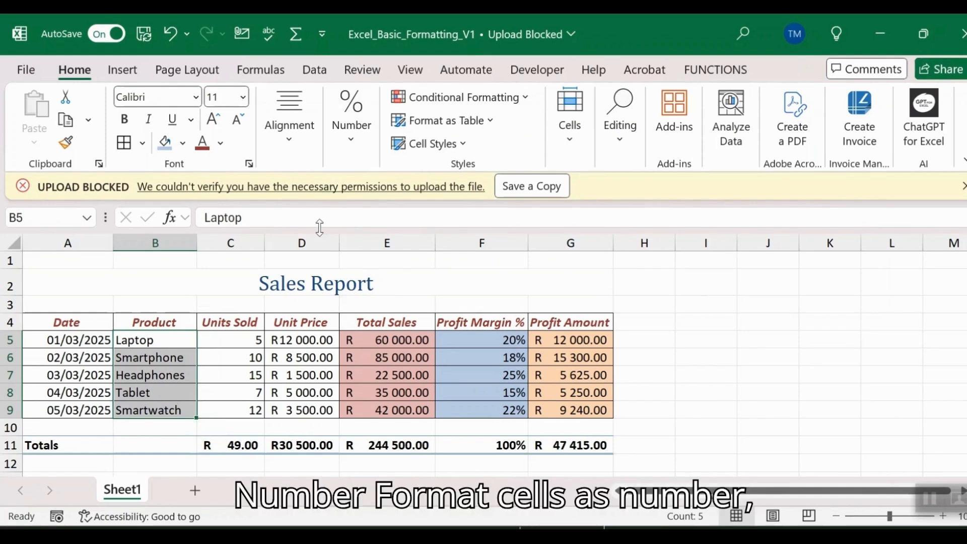
{"action": "left_click", "coordinate": [285, 143]}
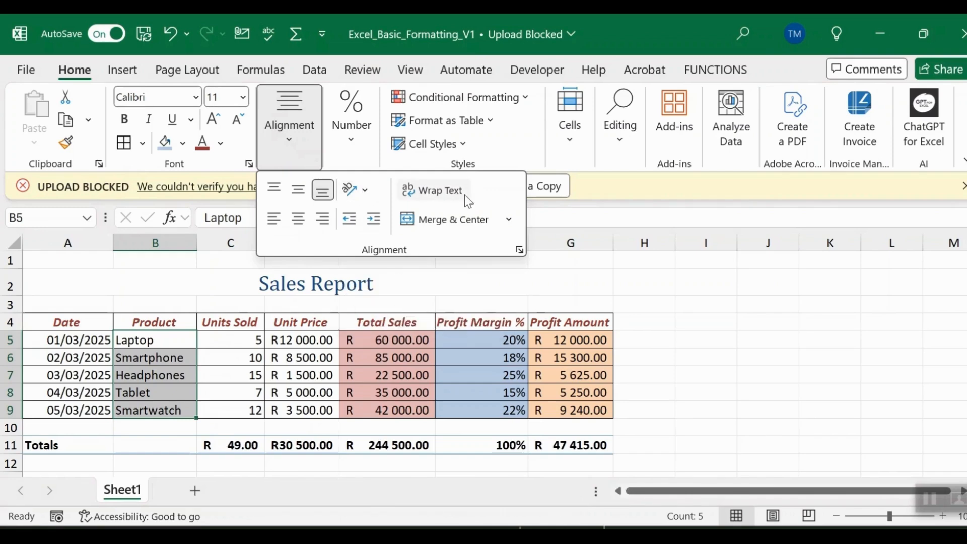
{"action": "left_click", "coordinate": [370, 191]}
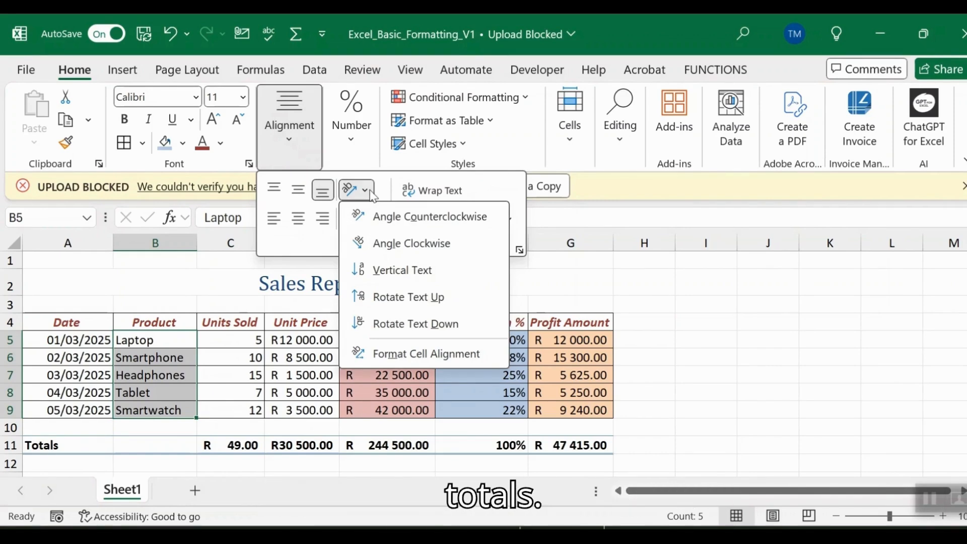
{"action": "left_click", "coordinate": [379, 222]}
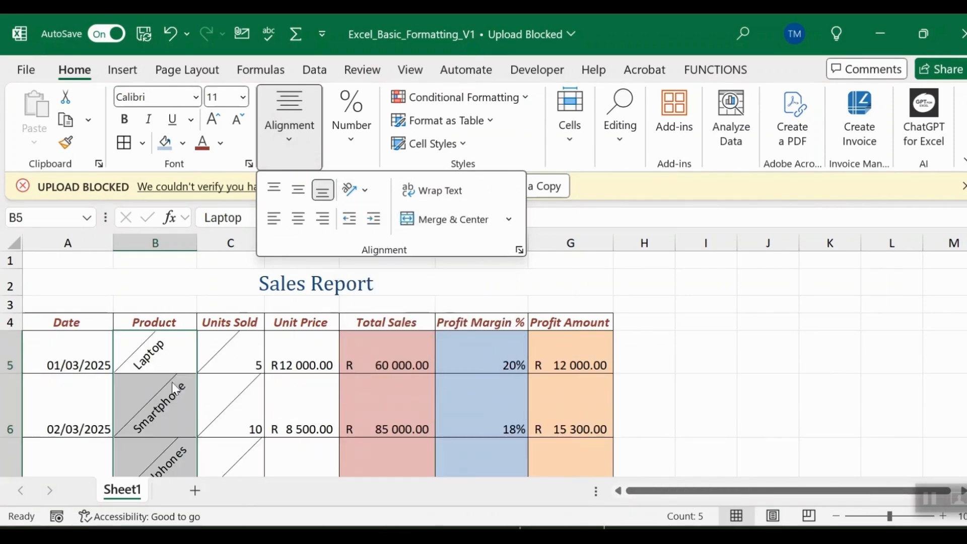
{"action": "scroll", "coordinate": [145, 438], "scroll_direction": "down", "scroll_amount": 3}
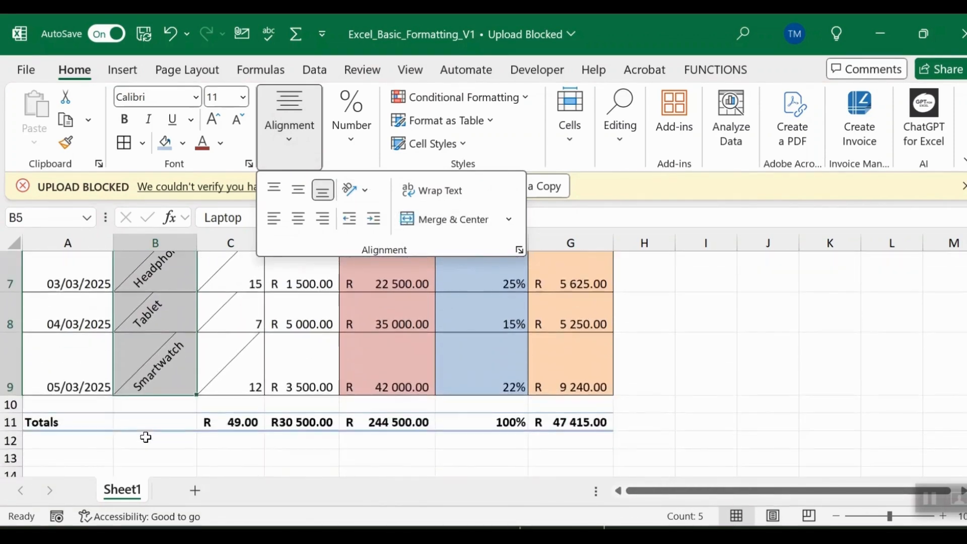
{"action": "scroll", "coordinate": [145, 438], "scroll_direction": "up", "scroll_amount": 2}
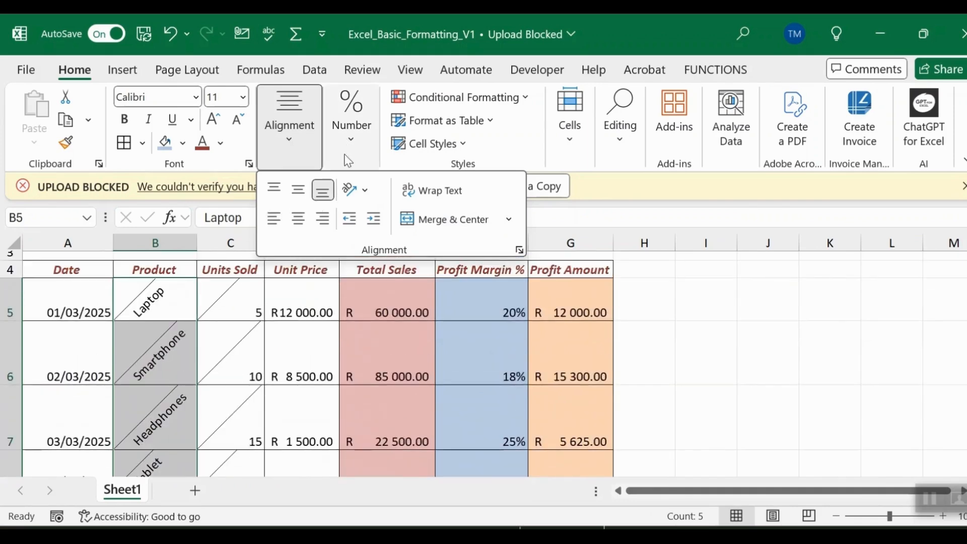
Step: Undo the counterclockwise text angle on the product names in B5:B9
{"action": "left_click", "coordinate": [370, 191]}
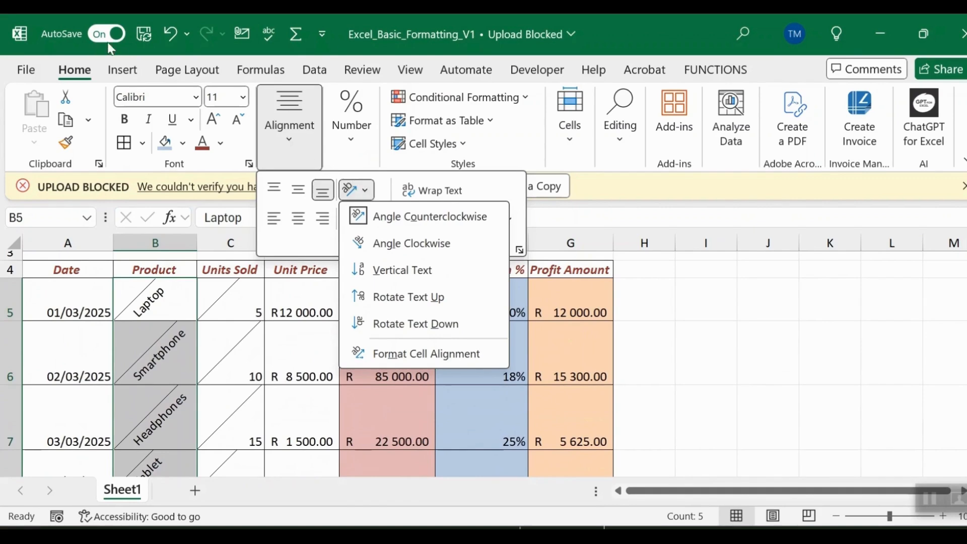
{"action": "left_click", "coordinate": [169, 34]}
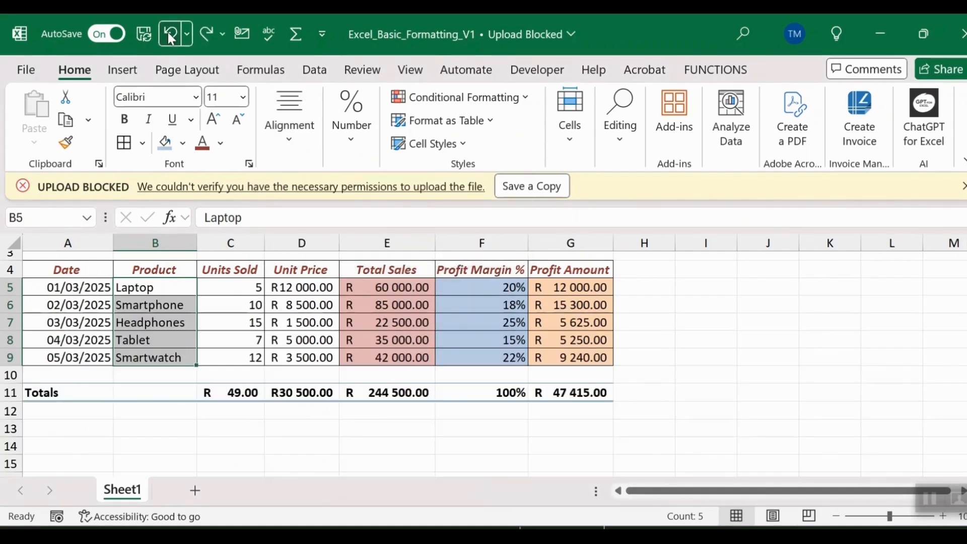
{"action": "left_click", "coordinate": [286, 138]}
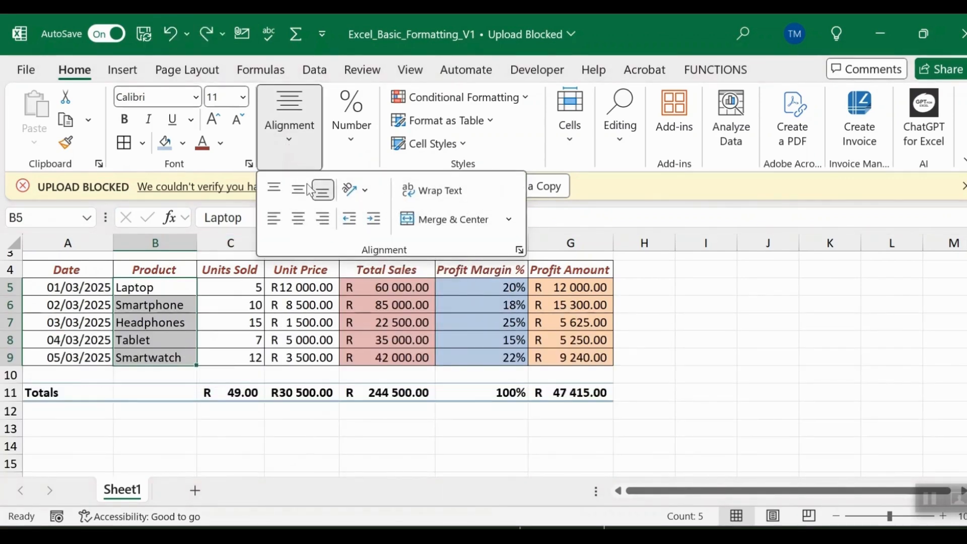
{"action": "left_click", "coordinate": [170, 320]}
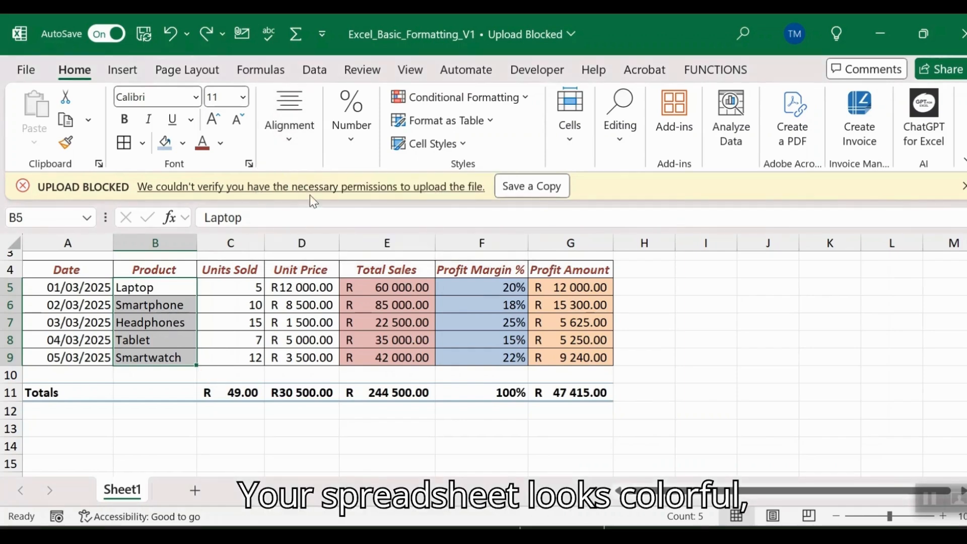
{"action": "left_click", "coordinate": [350, 149]}
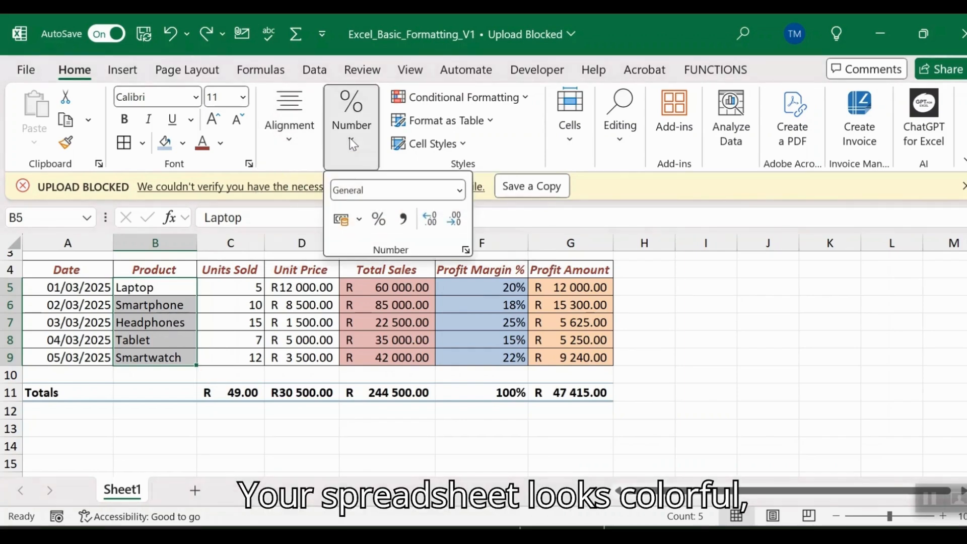
{"action": "left_click", "coordinate": [152, 314]}
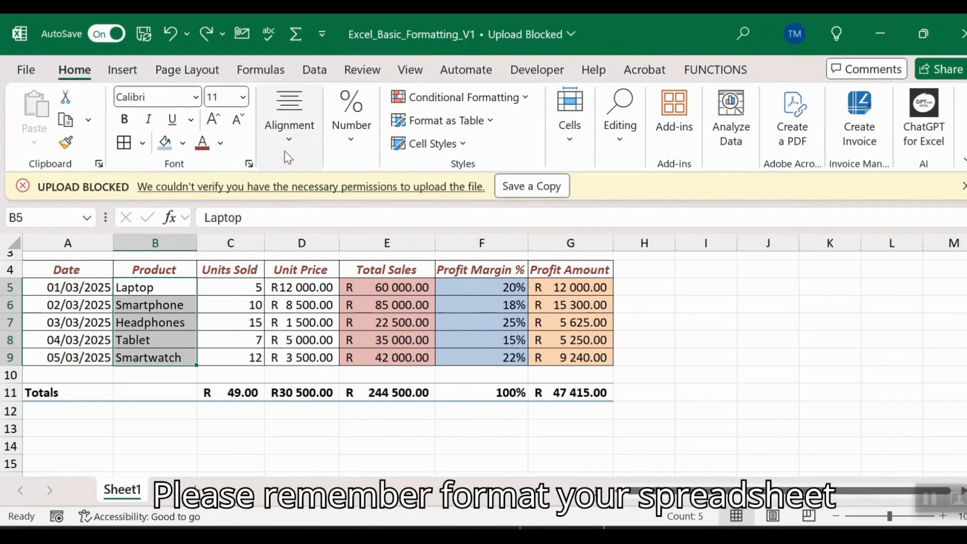
{"action": "left_click", "coordinate": [350, 146]}
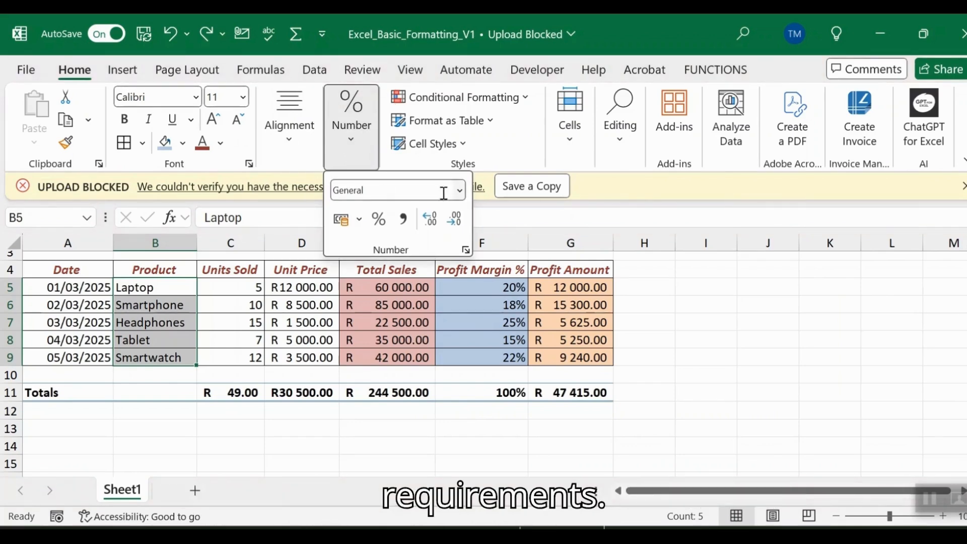
{"action": "left_click", "coordinate": [495, 161]}
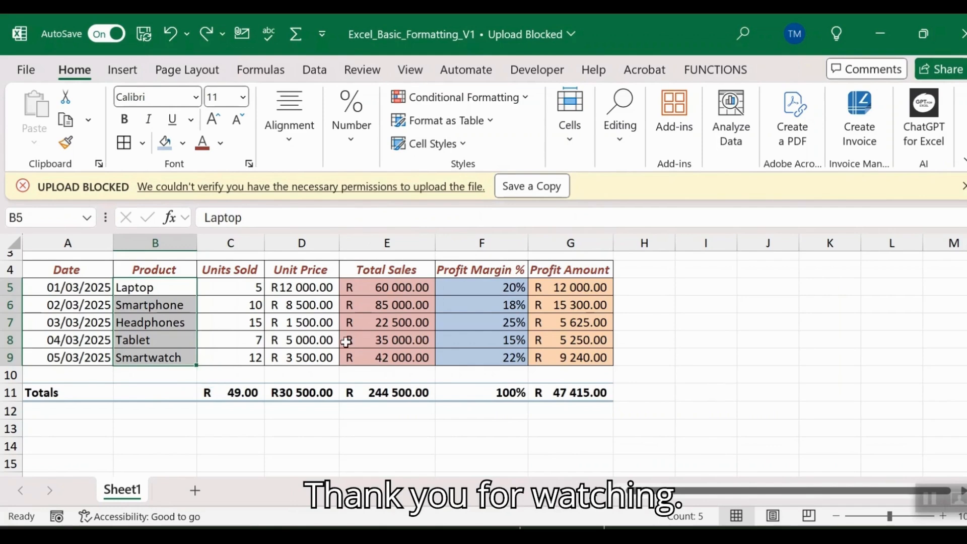
{"action": "scroll", "coordinate": [346, 342], "scroll_direction": "up", "scroll_amount": 1}
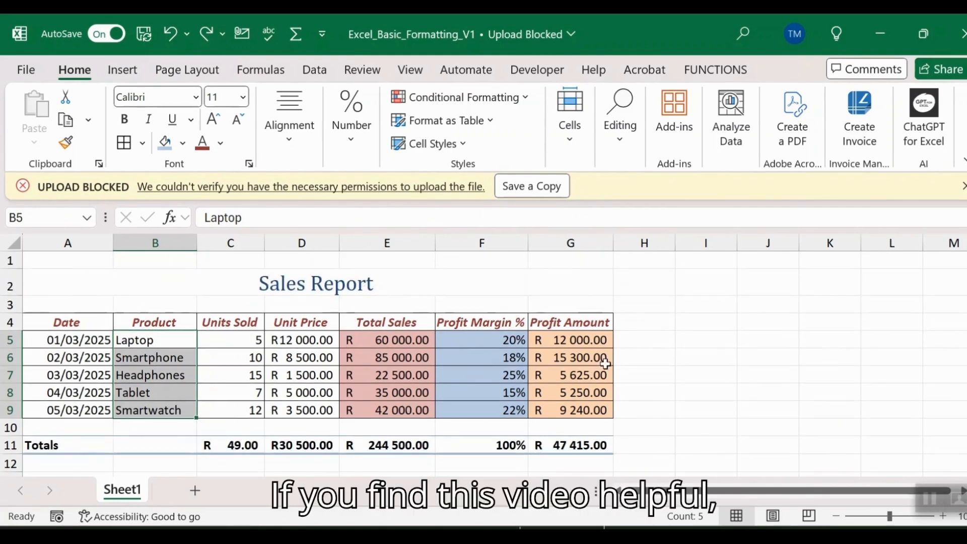
{"action": "left_click", "coordinate": [577, 382]}
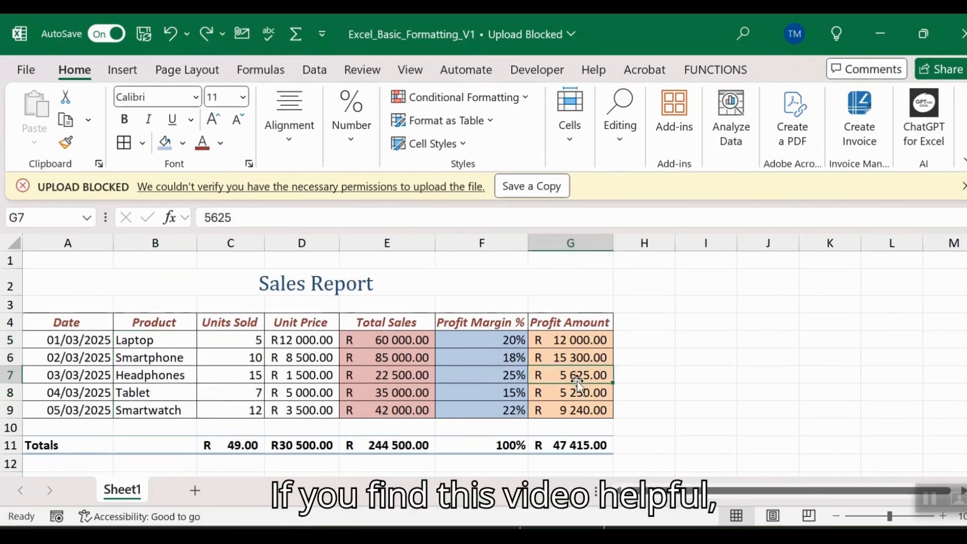